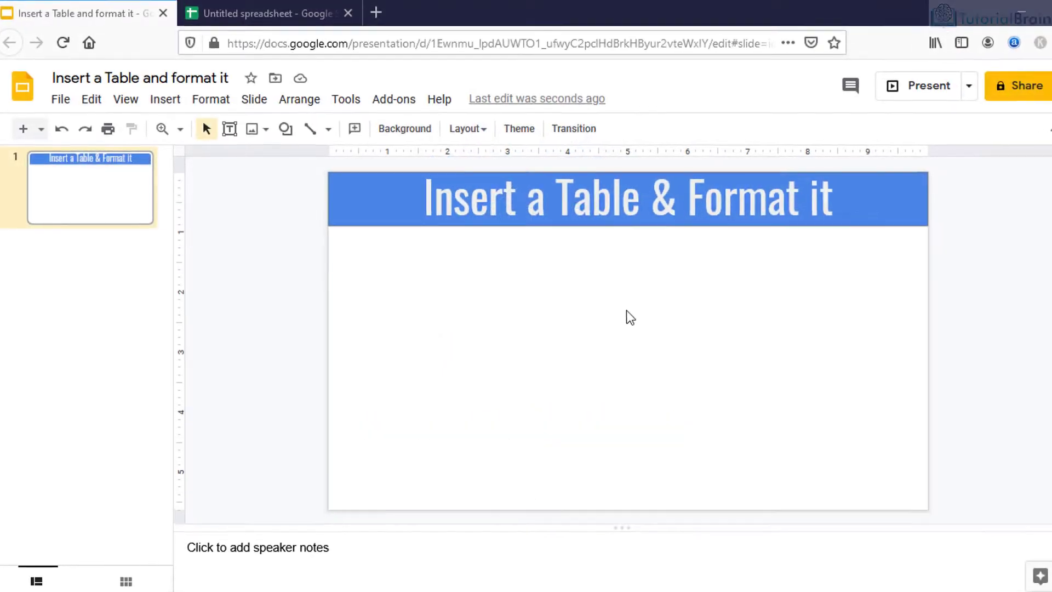
Step: Insert a 2 x 4 table on slide 1 and resize it to sit below the title
left_click(165, 98)
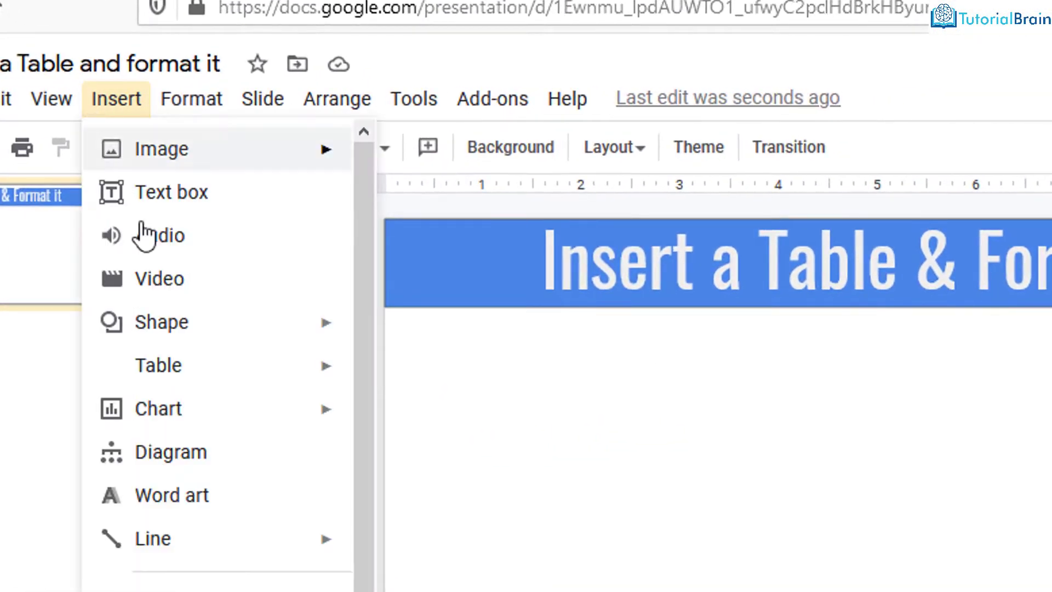
mouse_move(200, 371)
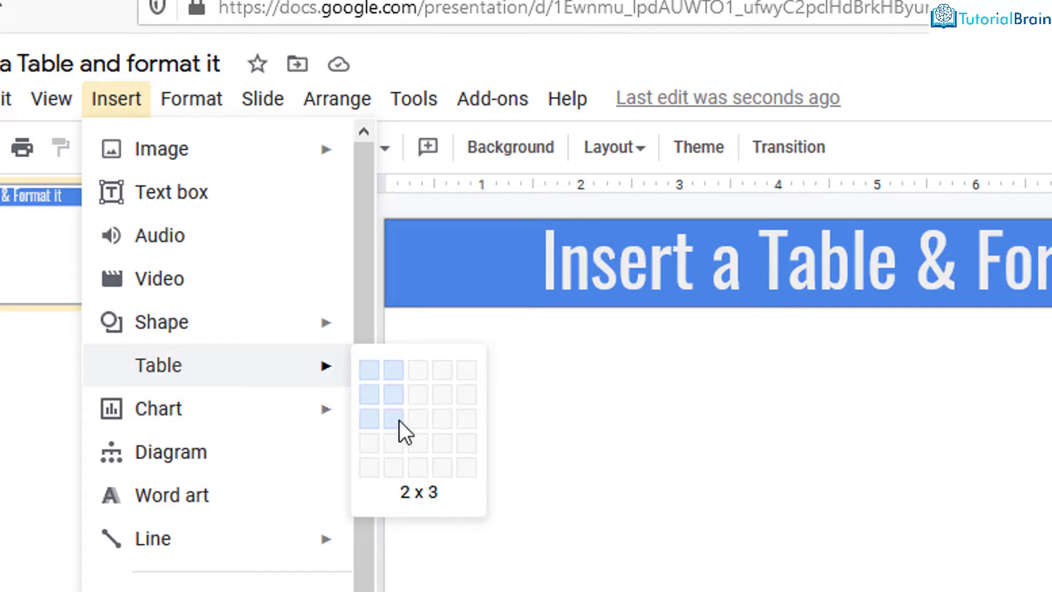
left_click(399, 443)
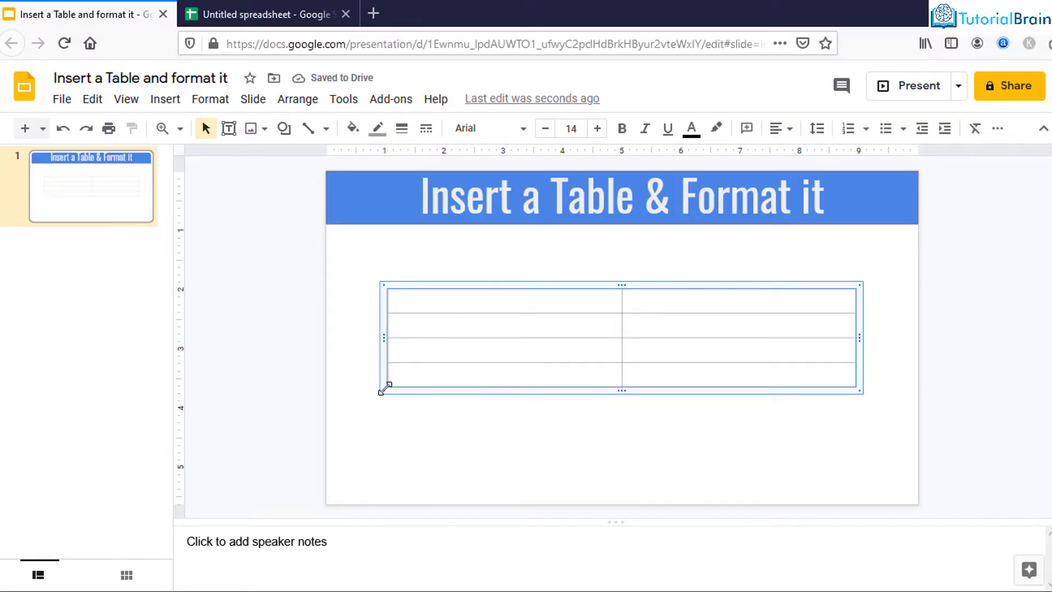
mouse_move(385, 389)
left_mouse_down()
mouse_move(354, 380)
mouse_move(356, 420)
mouse_move(402, 377)
left_mouse_up()
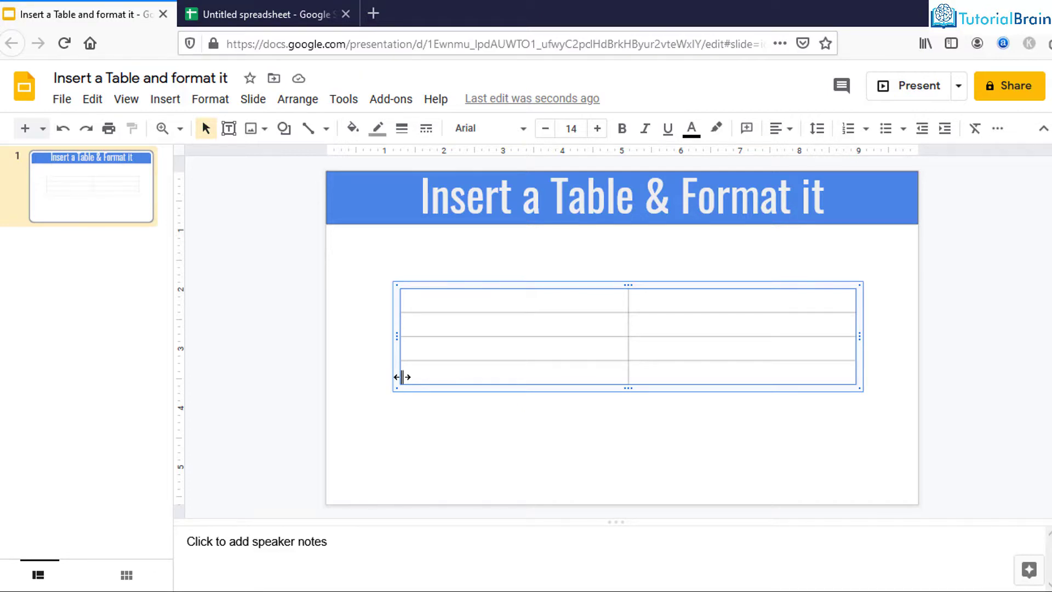
left_click(467, 308)
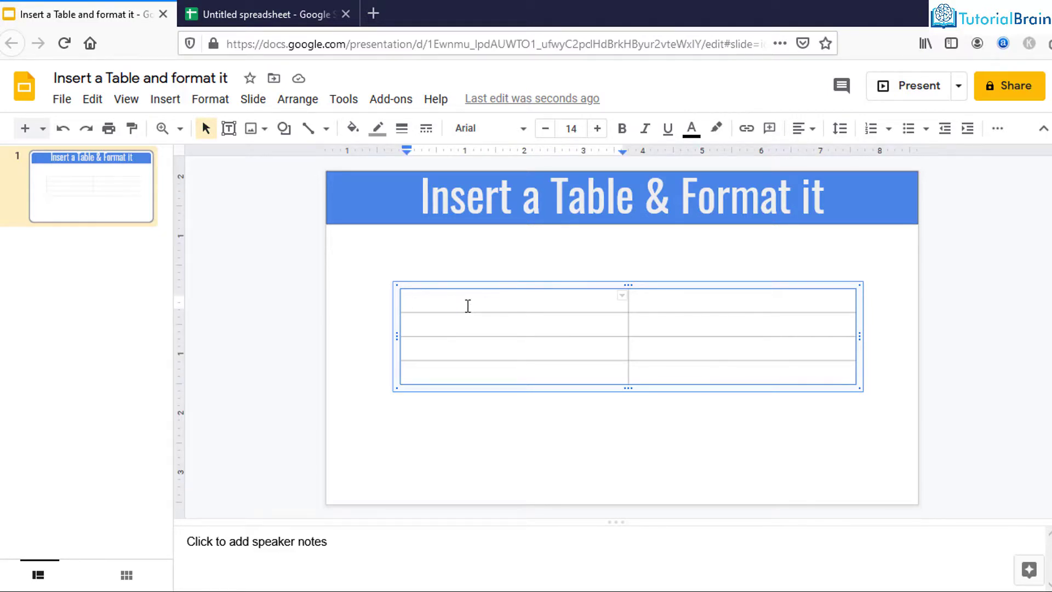
Step: Insert a new column to the left of the table's first column
right_click(468, 305)
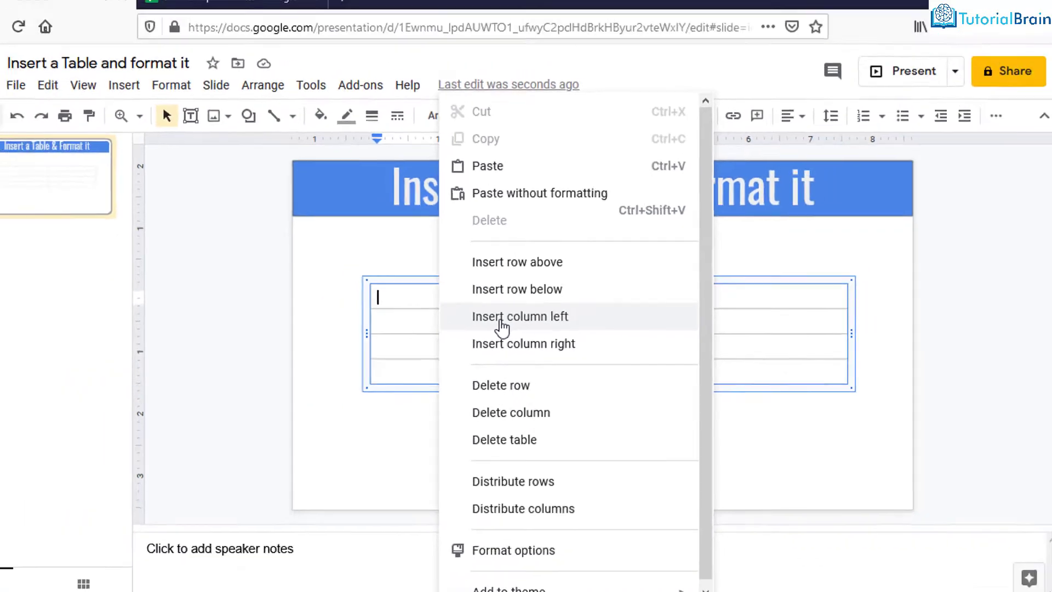
left_click(462, 294)
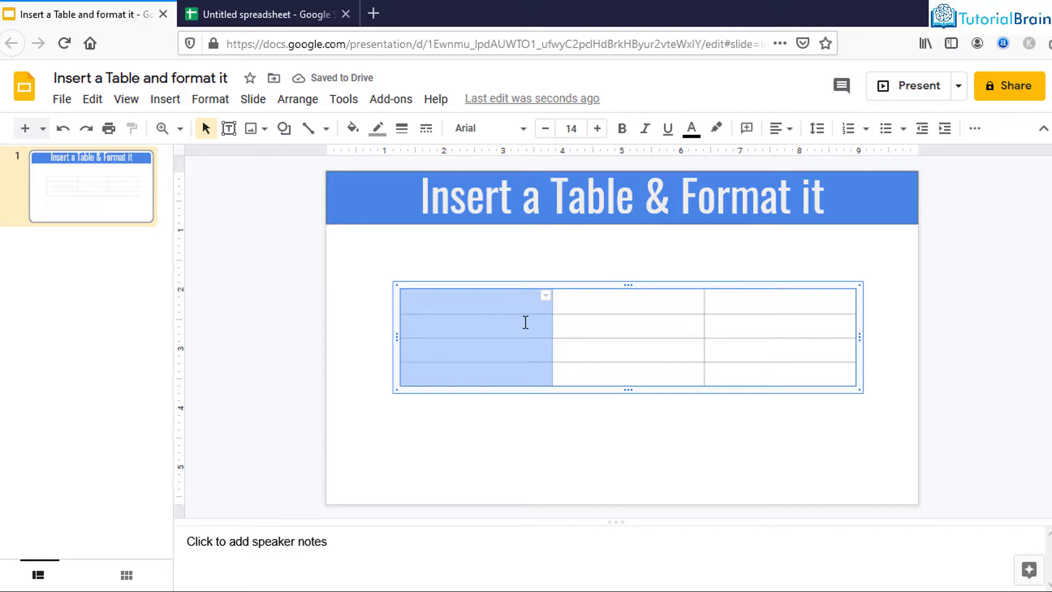
left_click(502, 303)
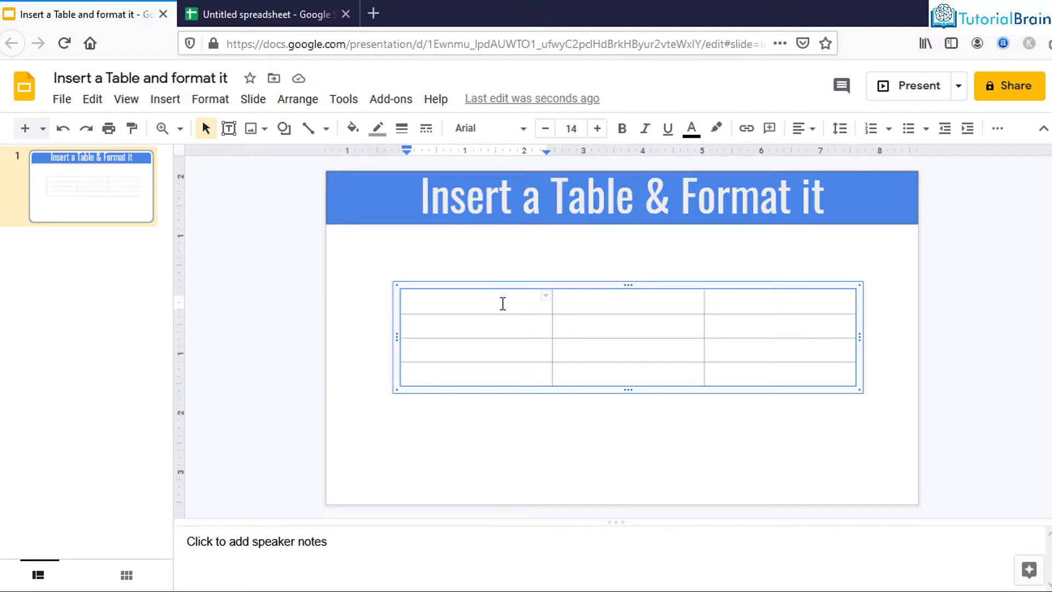
Step: Insert a new row above the table's first row
right_click(502, 304)
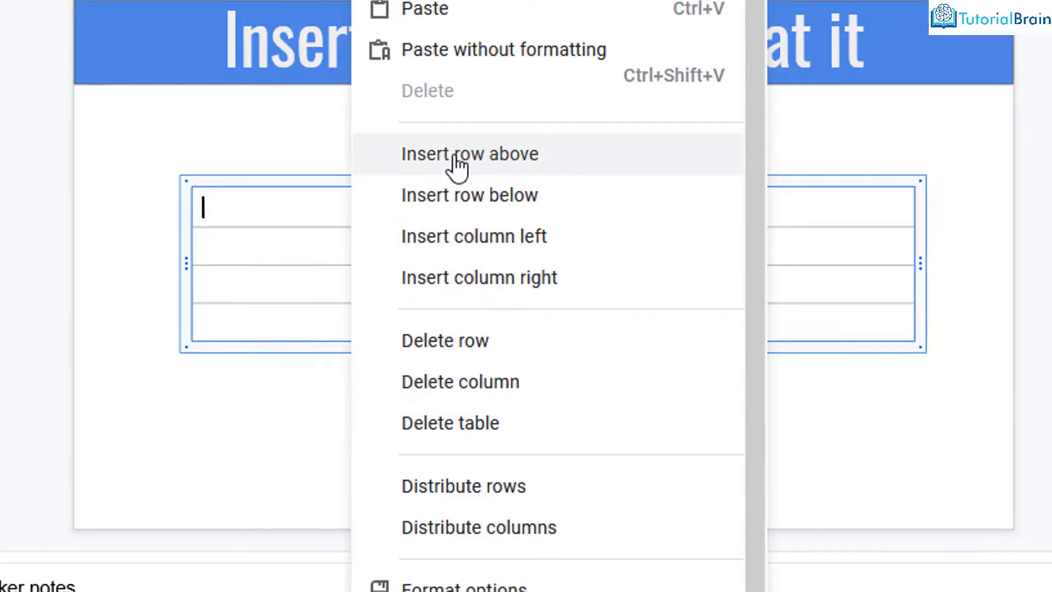
left_click(456, 164)
left_click(396, 202)
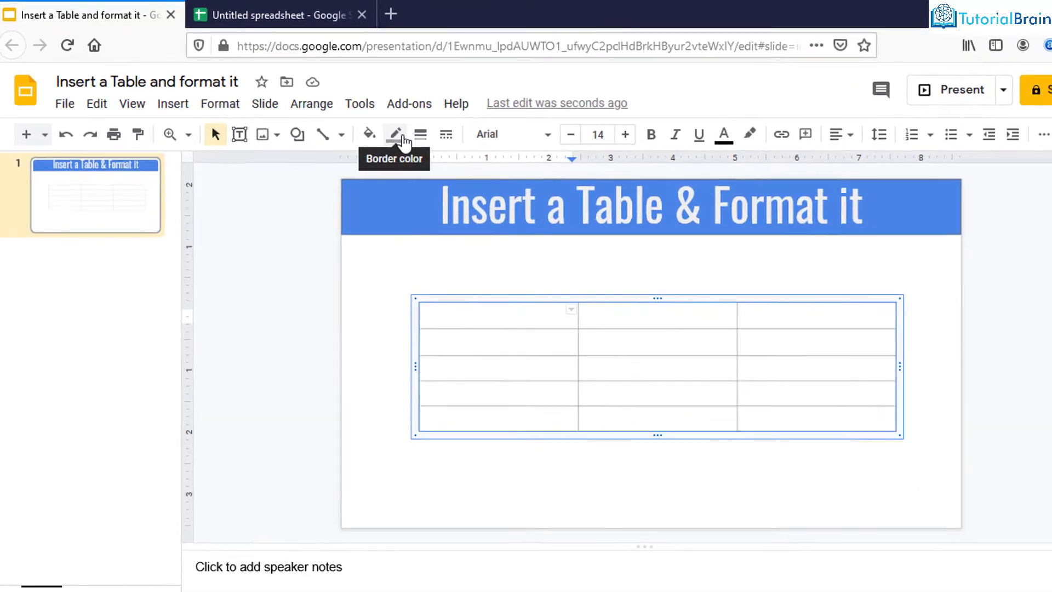
left_click(377, 128)
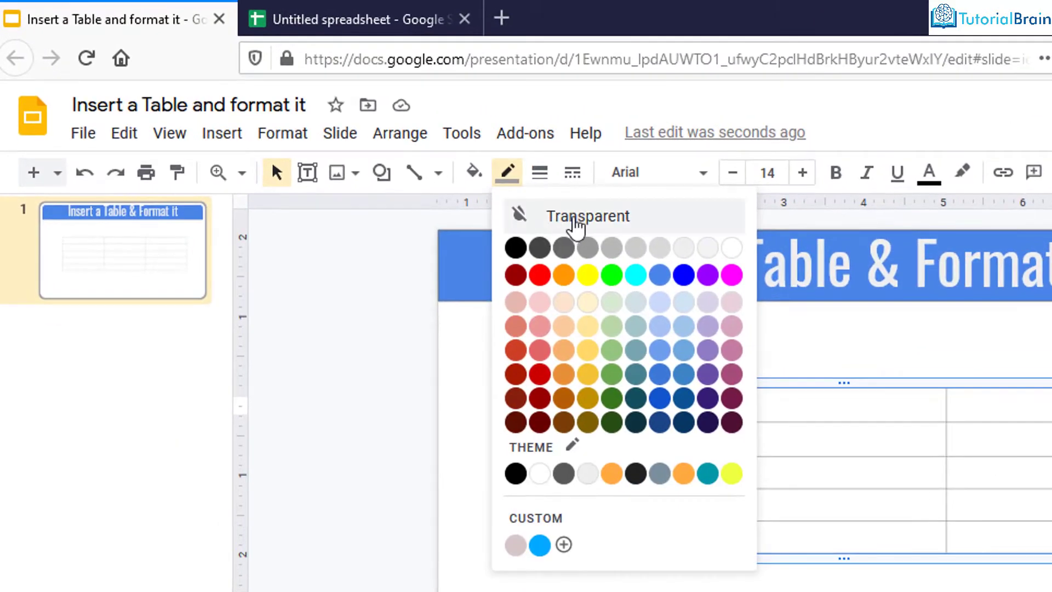
left_click(575, 222)
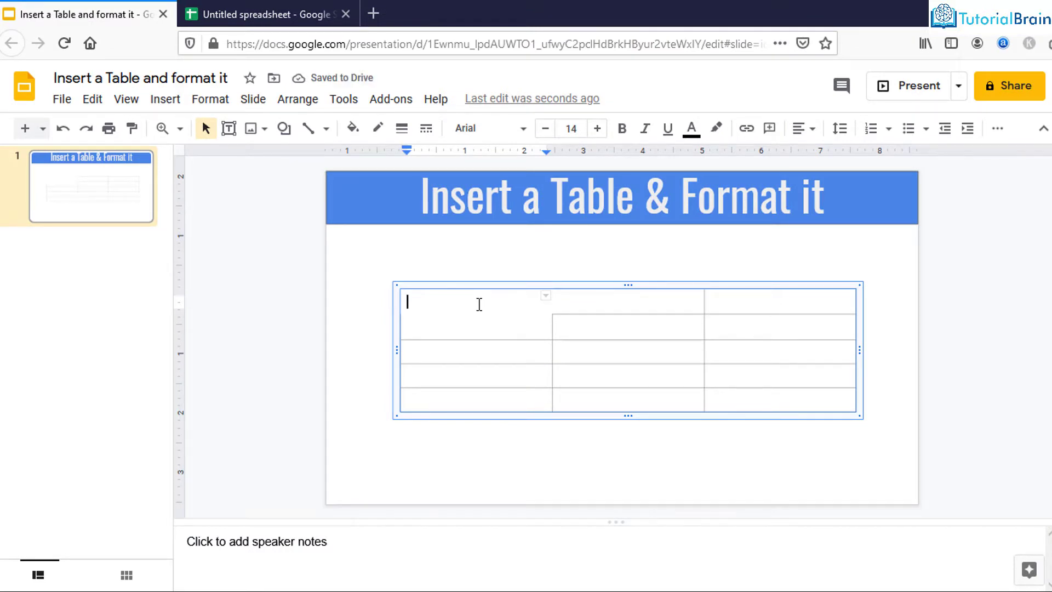
key("ctrl+z")
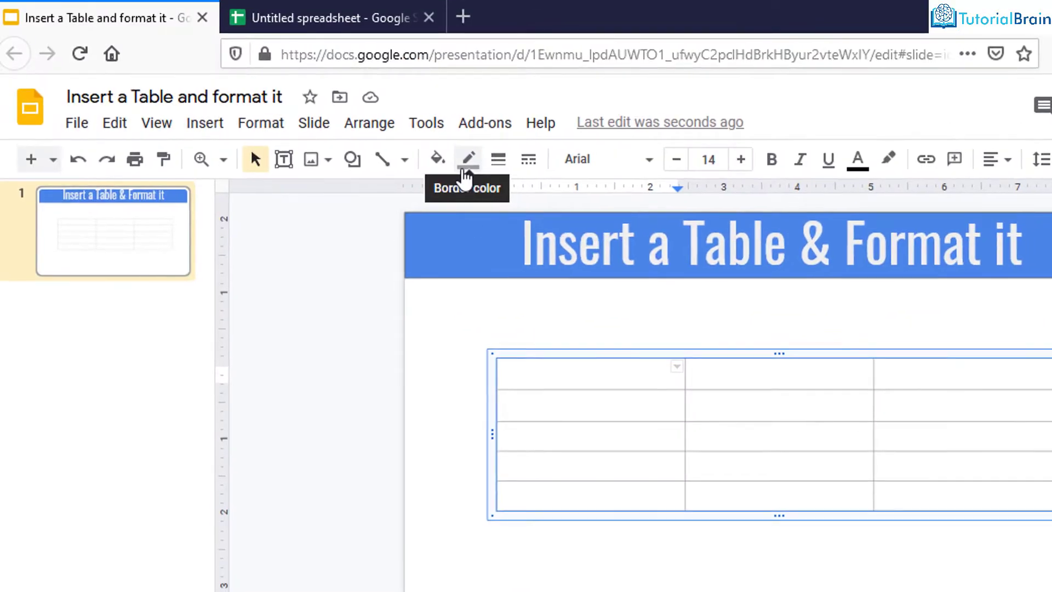
left_click(465, 174)
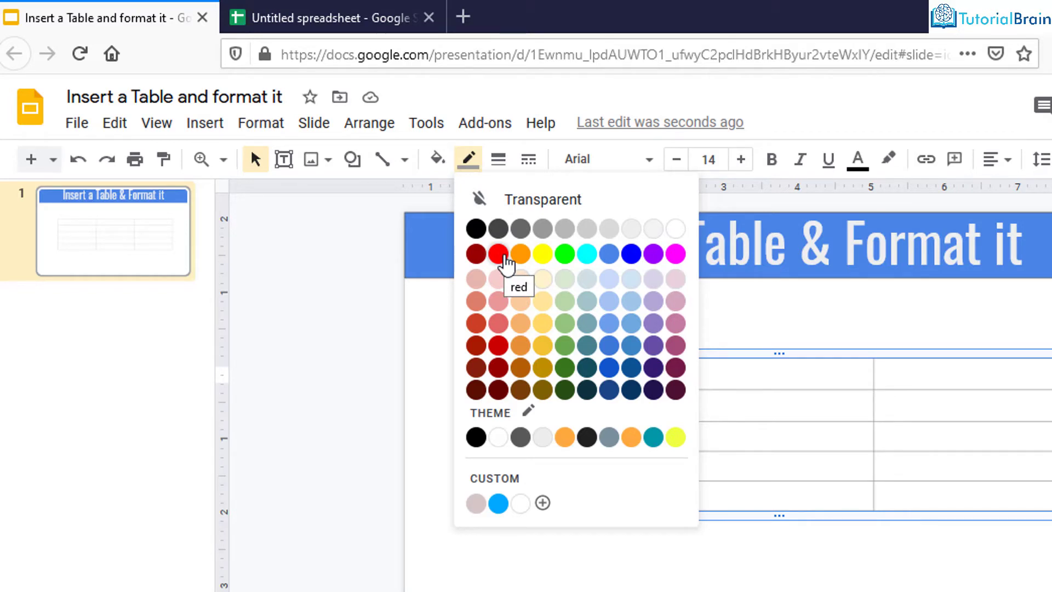
left_click(500, 255)
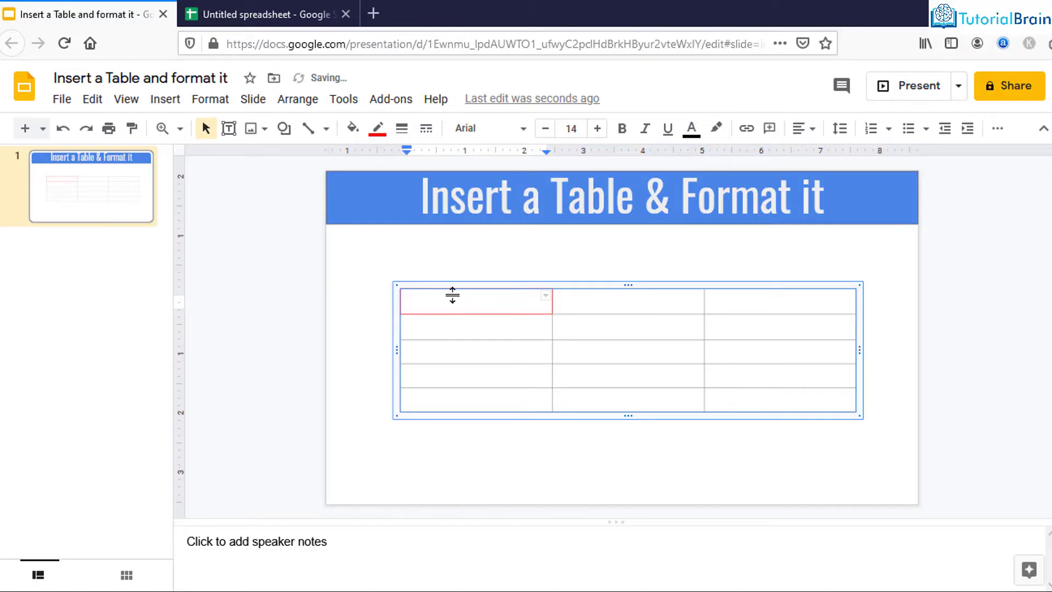
left_click(458, 301)
key("ctrl+z")
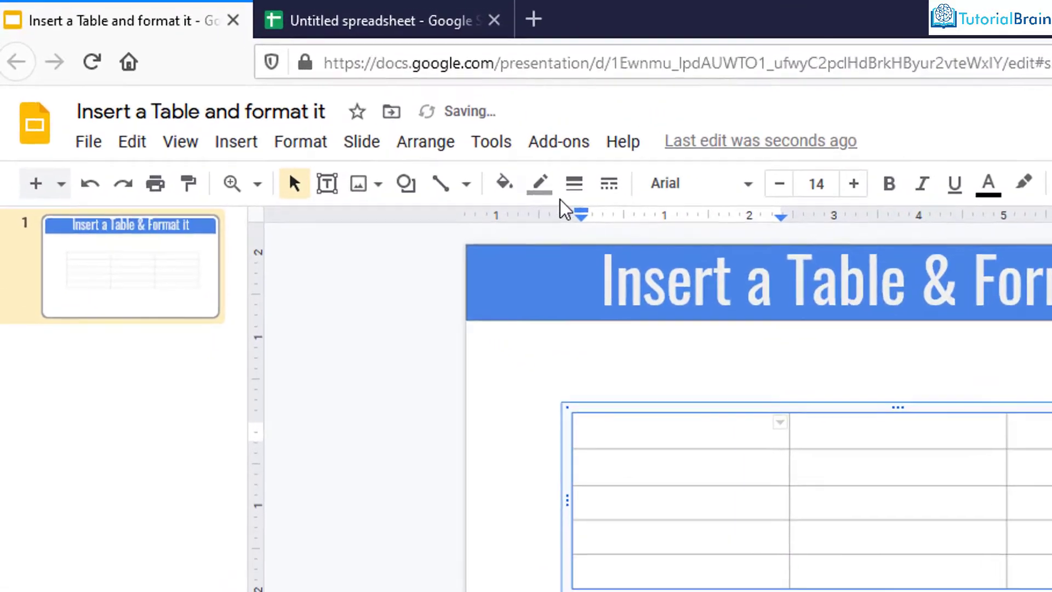
Step: Give the top-left cell a 4px dashed border, then select the whole table
left_click(423, 136)
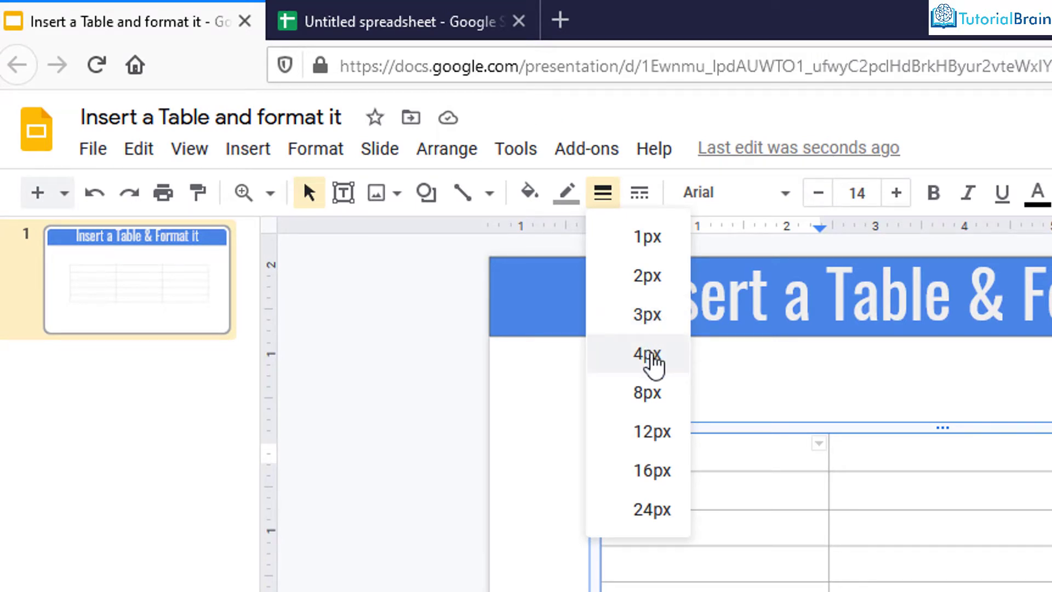
left_click(650, 355)
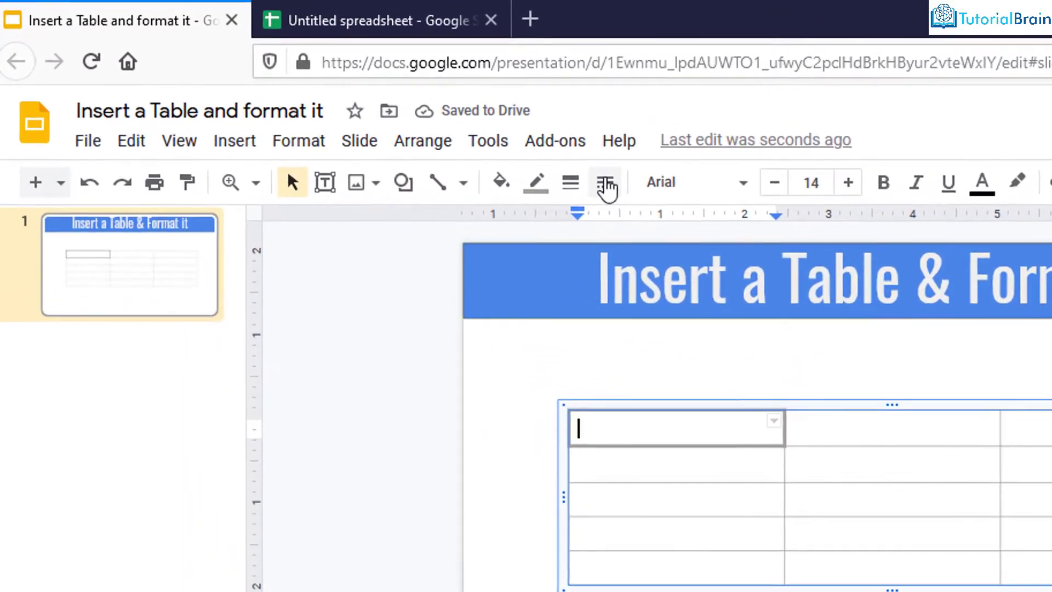
left_click(426, 127)
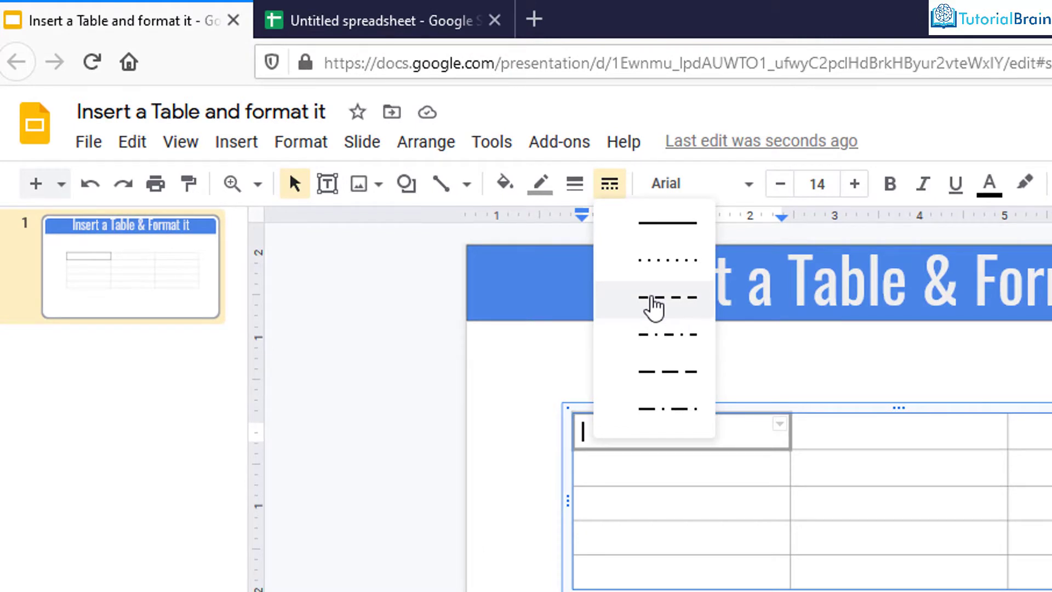
left_click(652, 299)
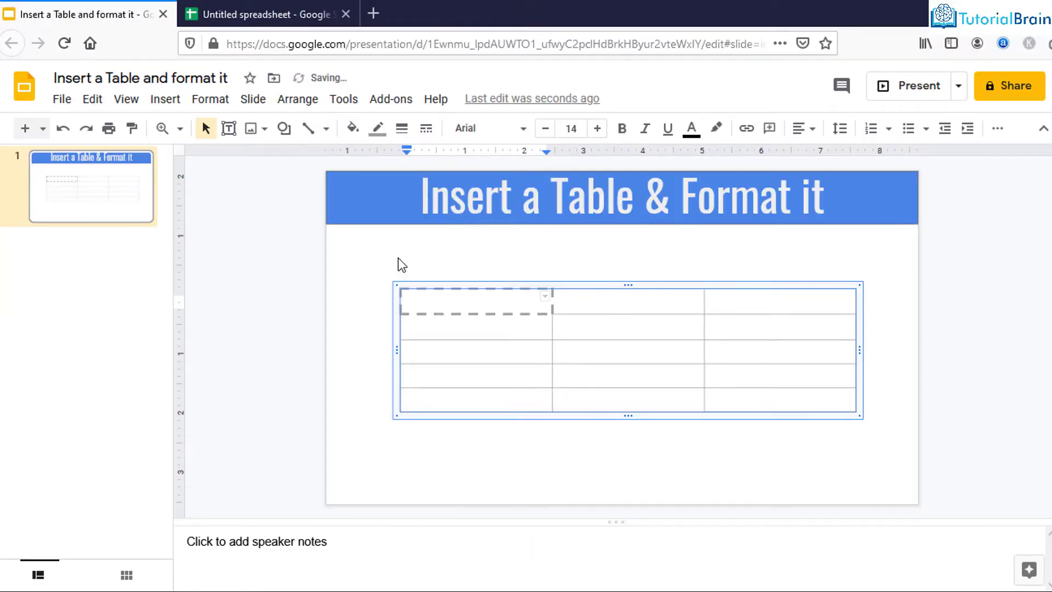
left_click_drag(382, 261, 873, 446)
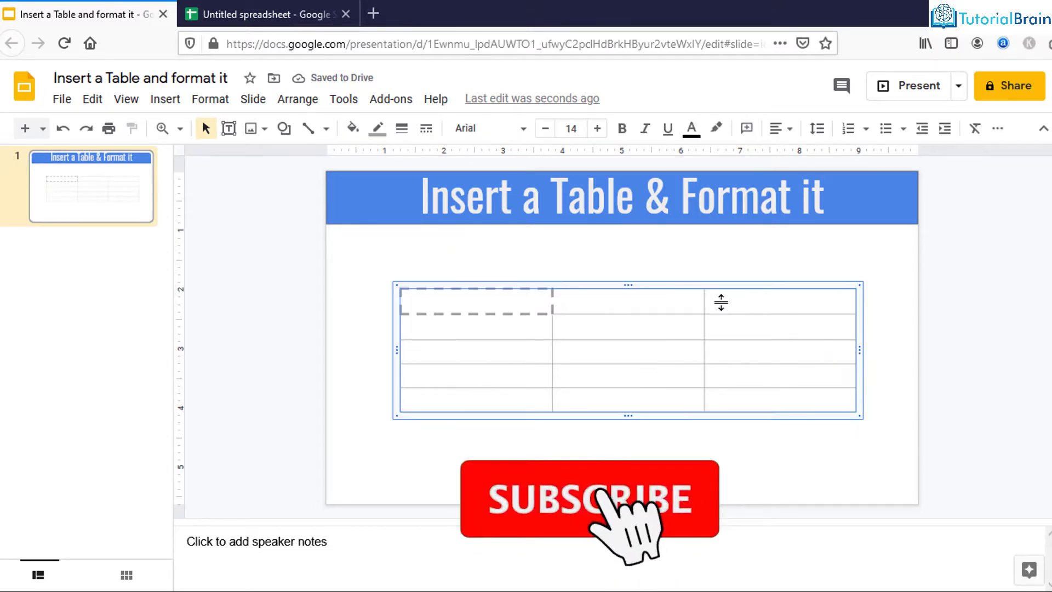
Step: Set every table border to an 8px solid line
left_click(406, 130)
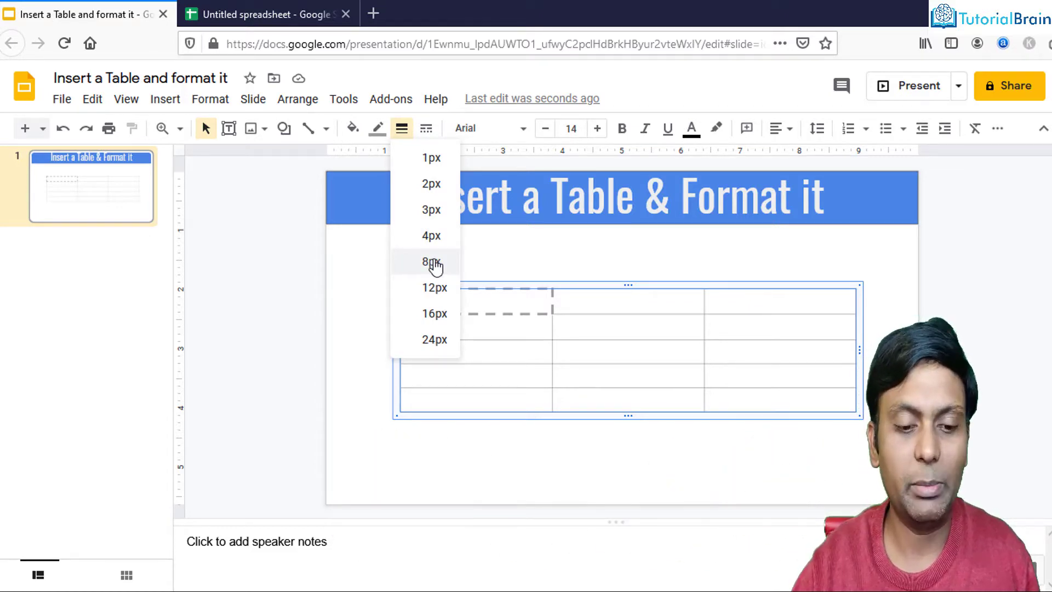
left_click(431, 262)
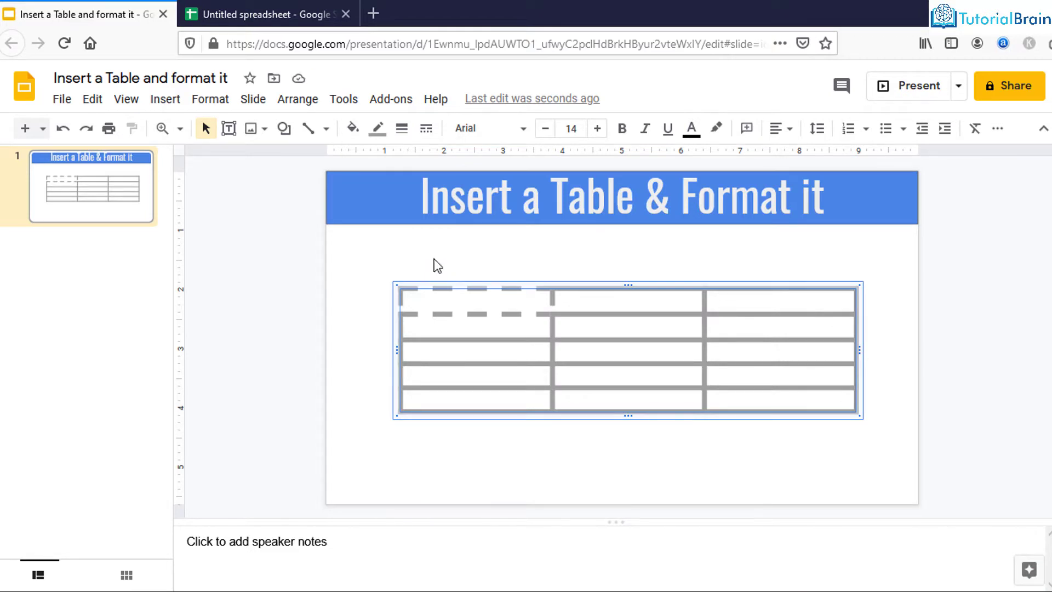
left_click(427, 130)
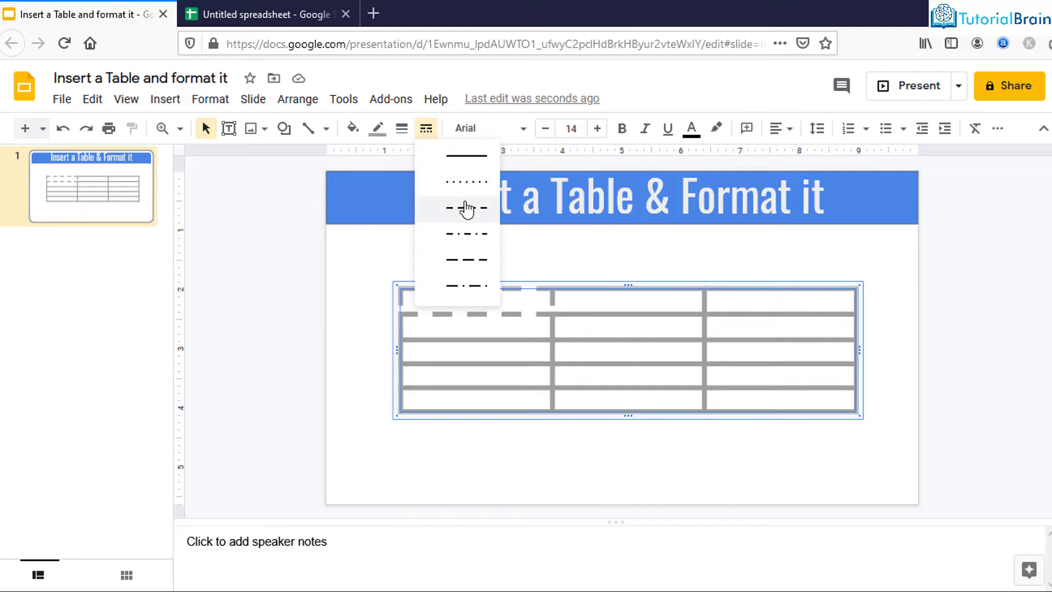
left_click(466, 157)
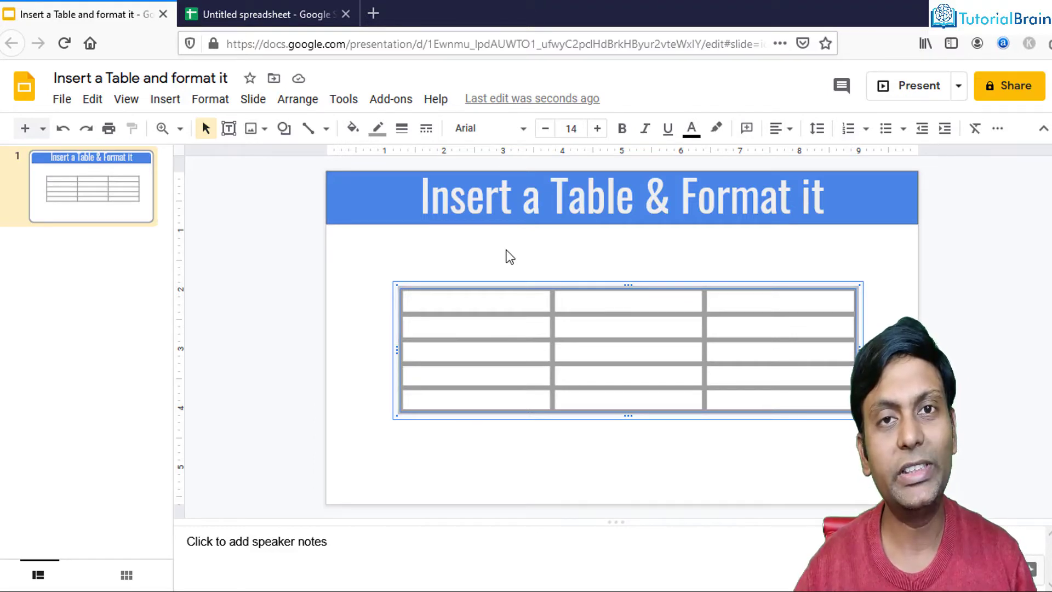
Step: Clear the test text from the first cell and switch to the Untitled spreadsheet
left_click(493, 302)
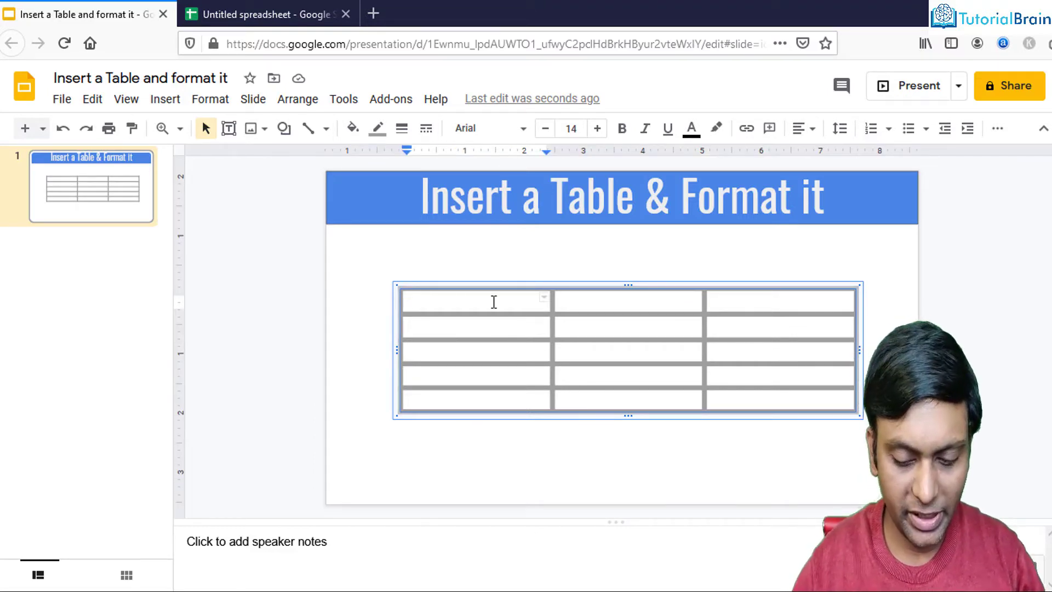
type("kh")
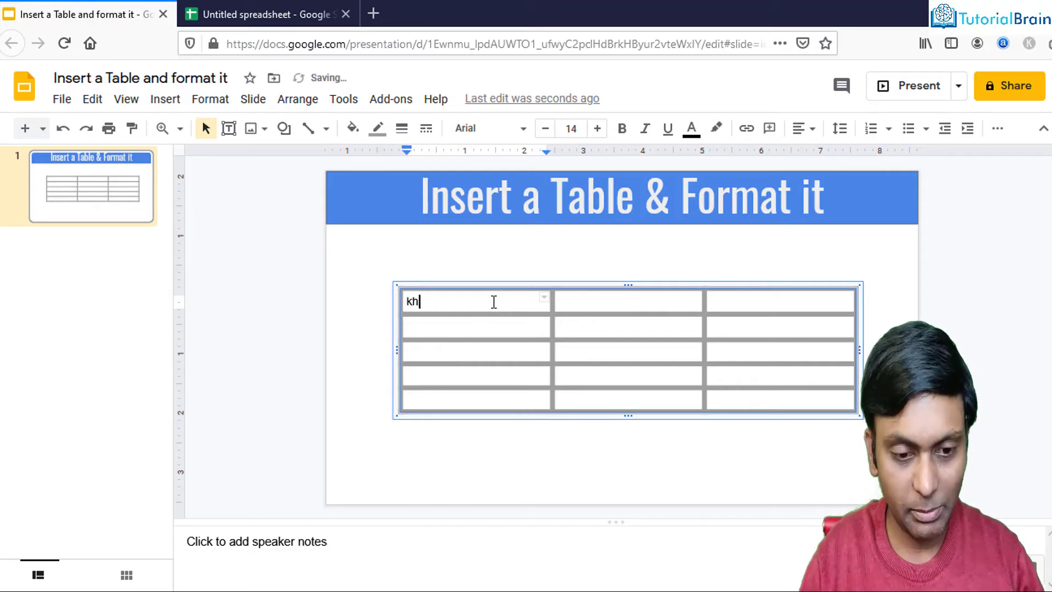
type("jlkjlkj")
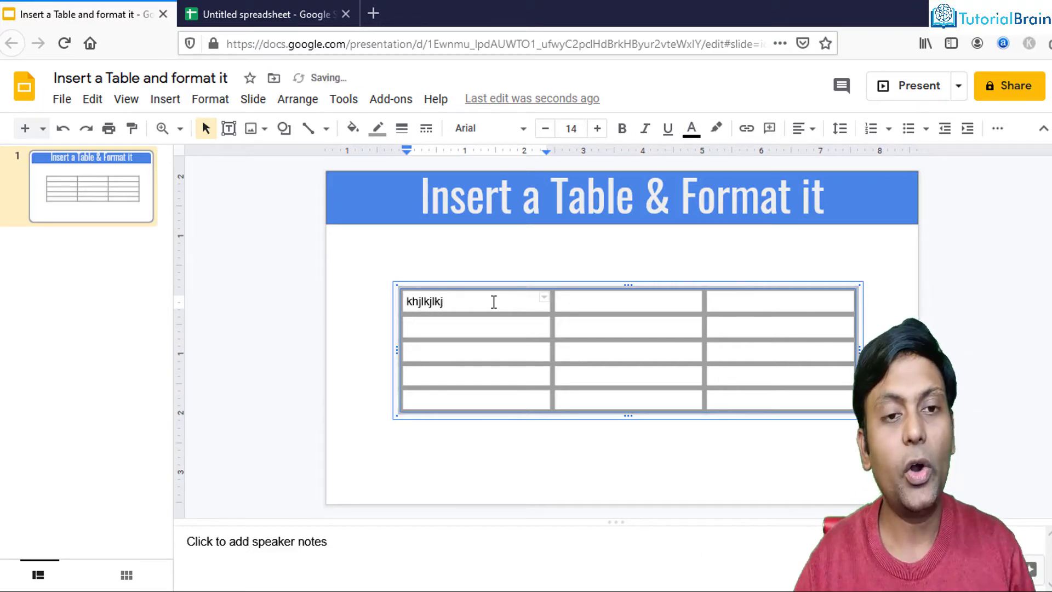
key("BackSpace")
key("BackSpace")
key("BackSpace")
key("BackSpace")
key("BackSpace")
key("BackSpace")
key("BackSpace")
key("BackSpace")
key("BackSpace")
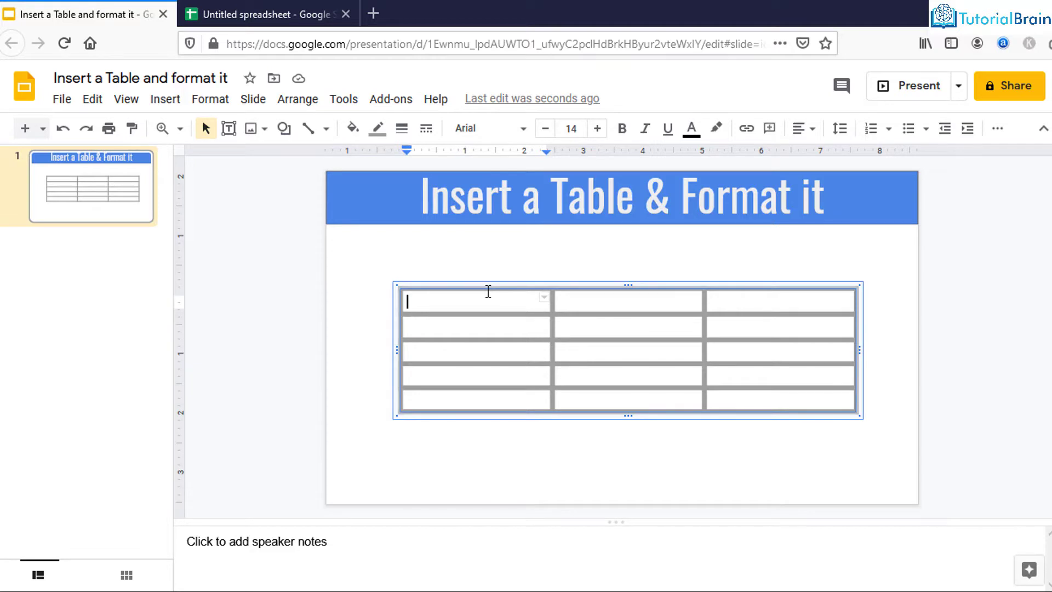
left_click(283, 17)
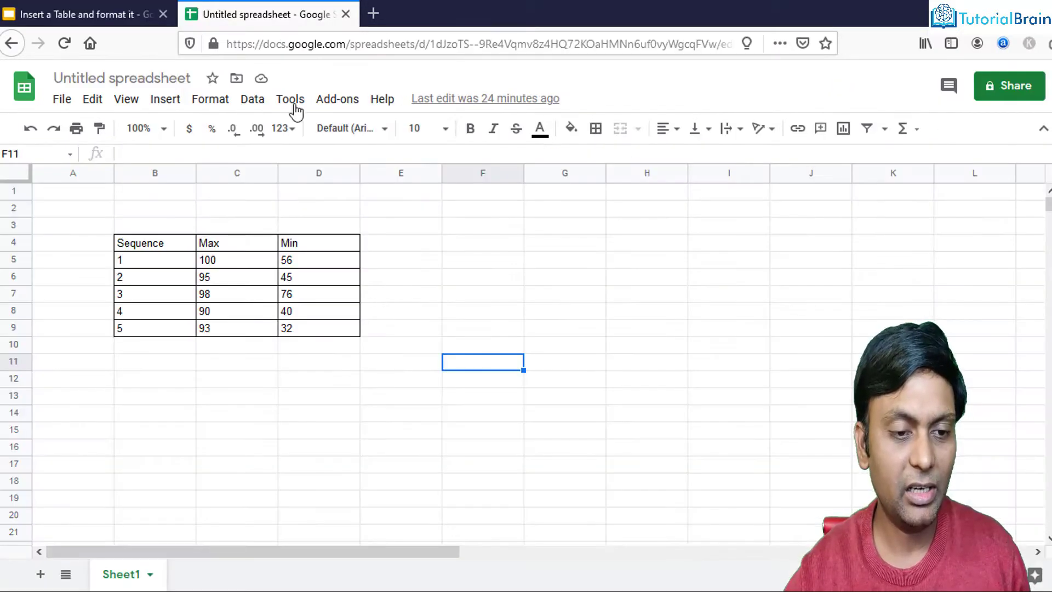
Step: Copy the Sequence, Max, Min data in B4:D9 and return to the presentation
left_click(312, 264)
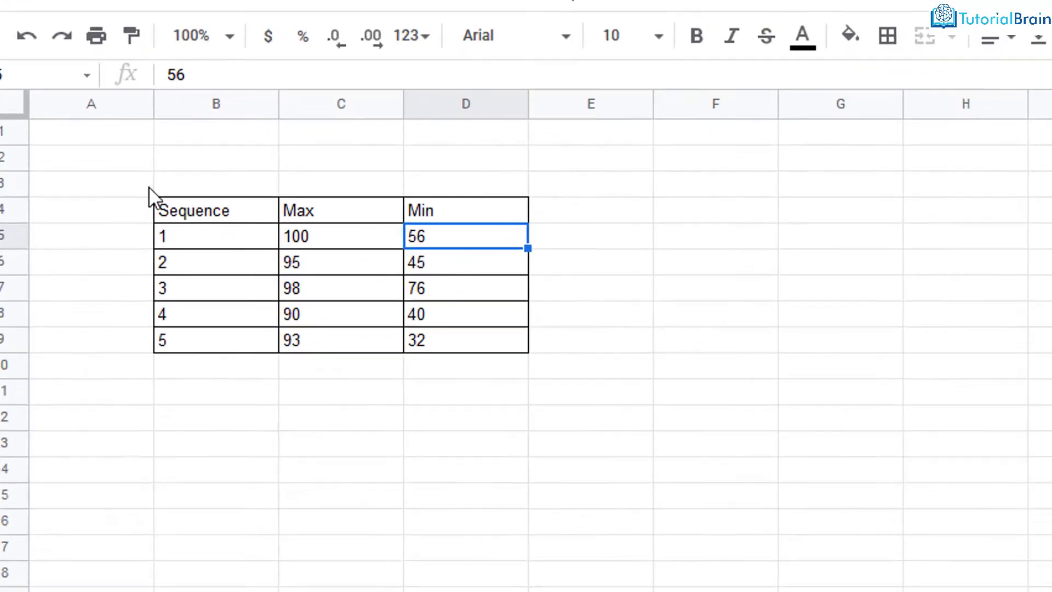
left_click_drag(116, 238, 317, 335)
key("ctrl+c")
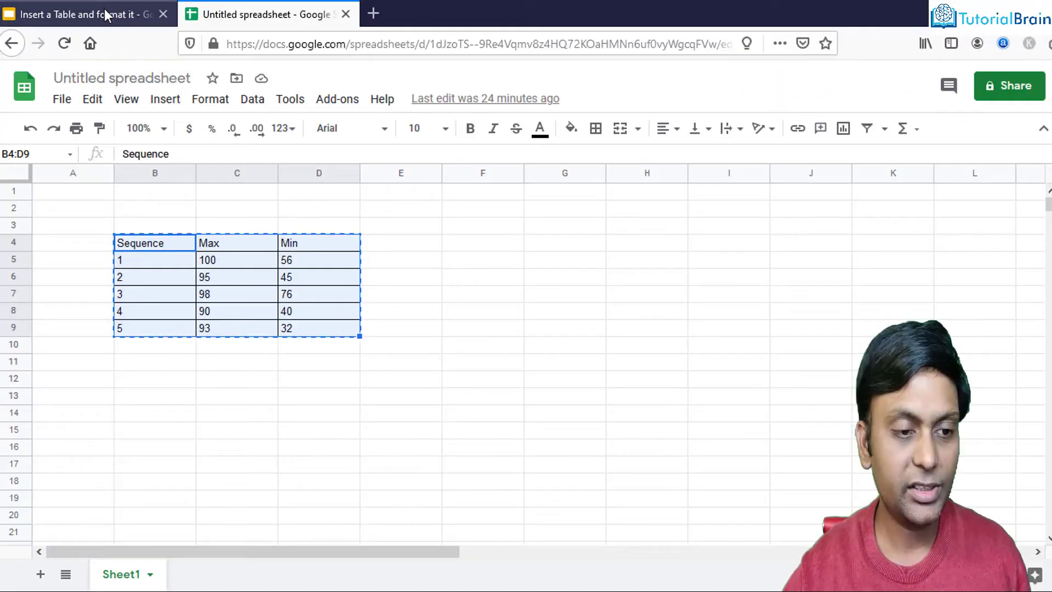
left_click(110, 15)
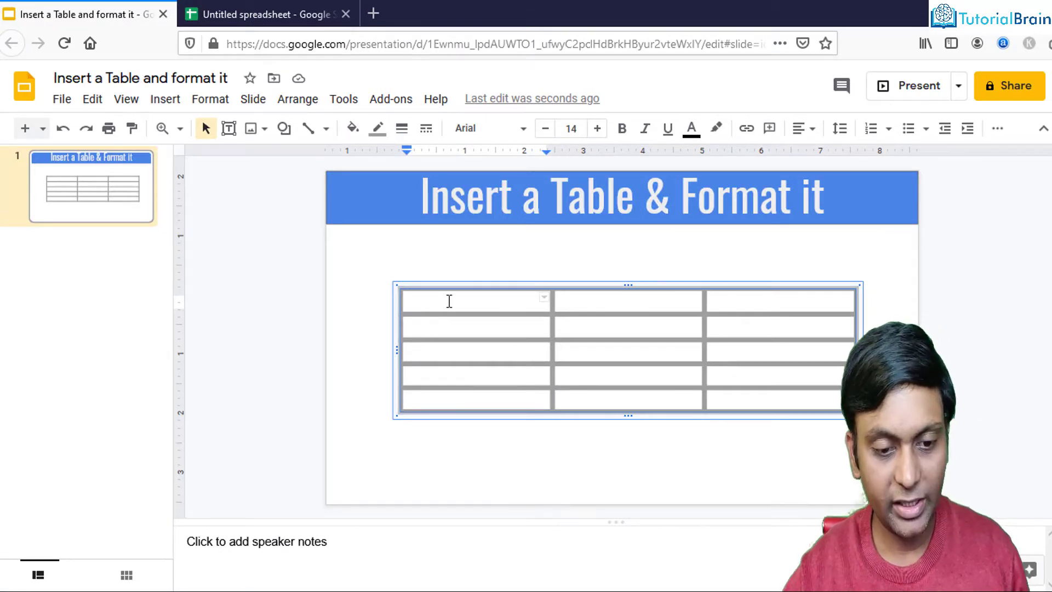
Step: Paste the Sequence, Max, Min data into the slide table and centre all cell text
key("ctrl+v")
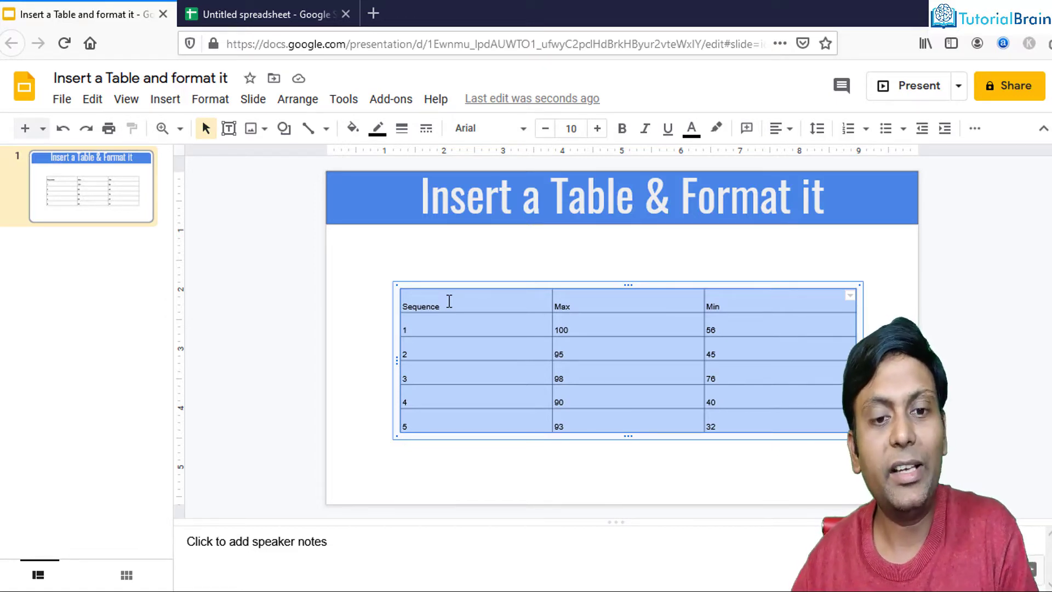
left_click(387, 272)
left_click(409, 288)
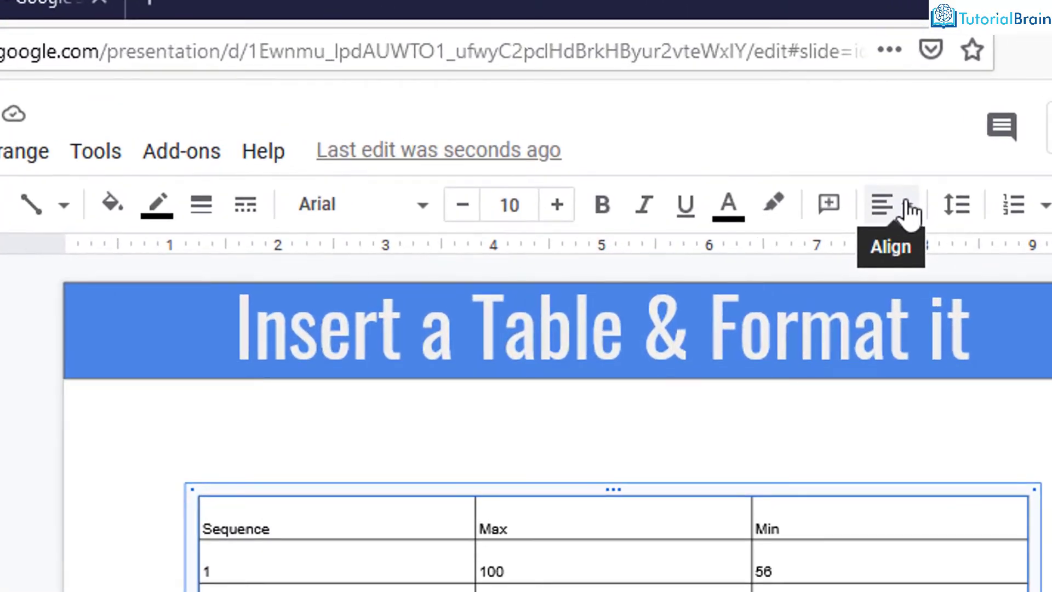
left_click(908, 210)
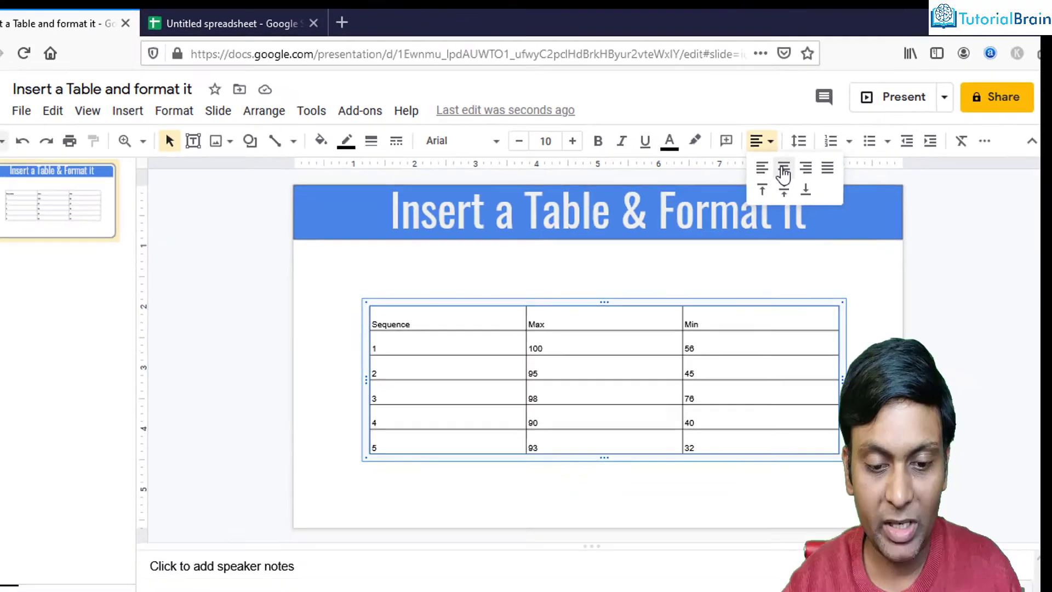
left_click(929, 253)
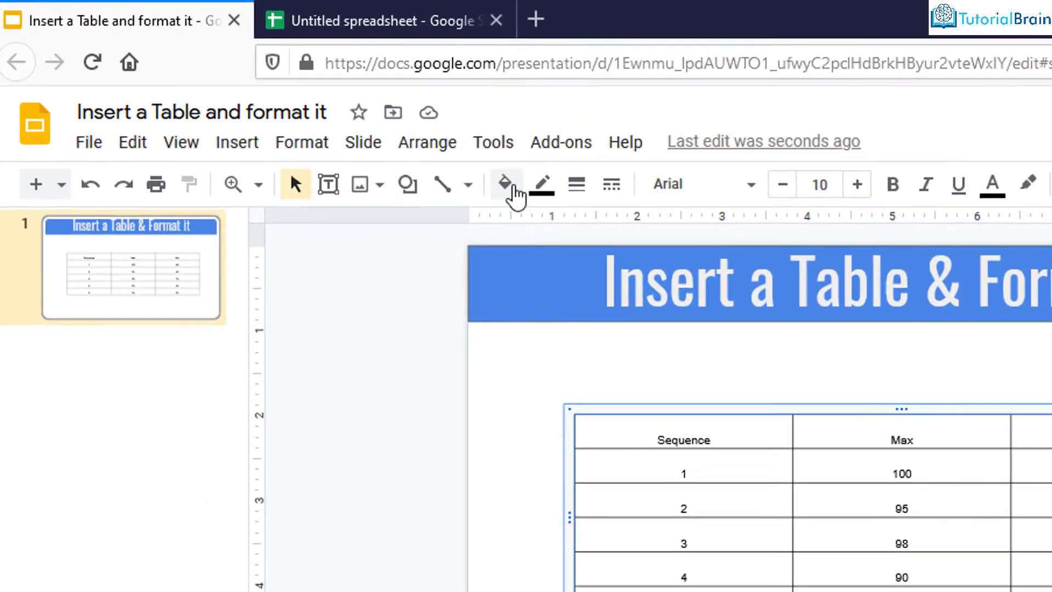
Step: Fill every table cell with cyan
left_click(559, 208)
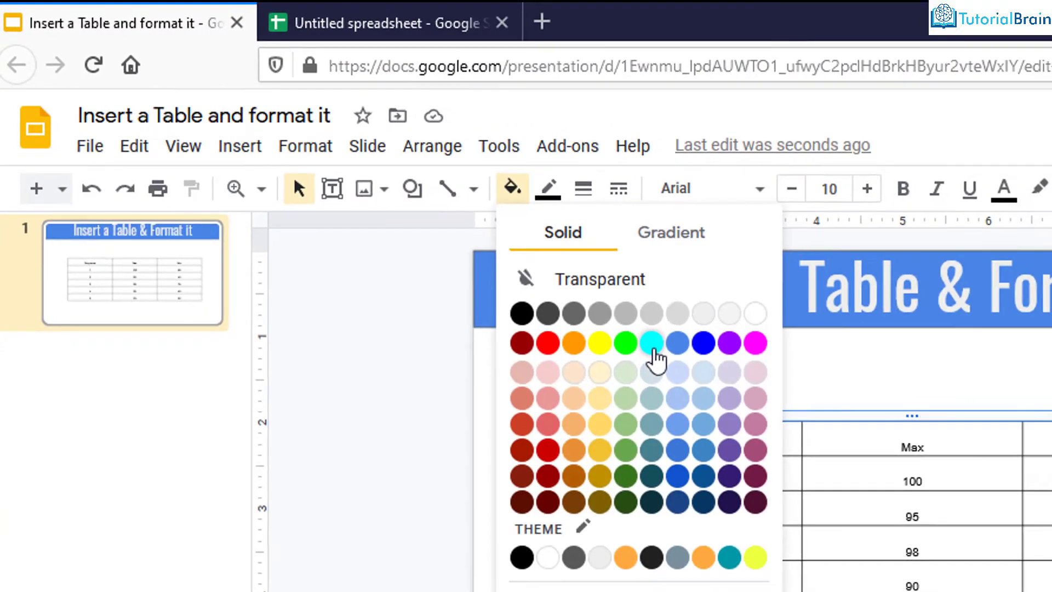
left_click(700, 366)
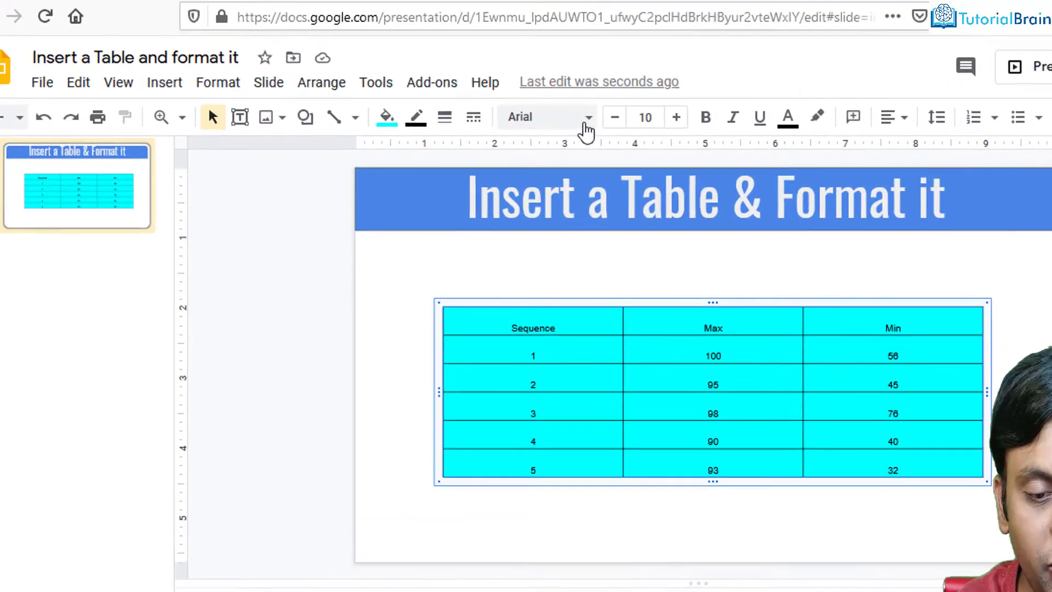
Step: Set the table text to Comic Sans MS at size 20
left_click(521, 132)
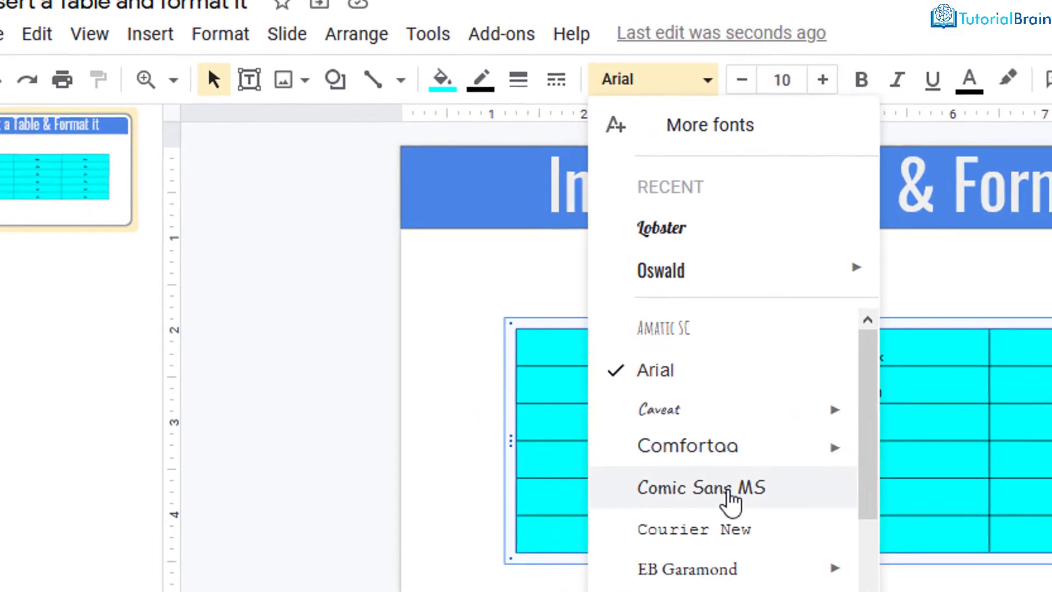
left_click(759, 510)
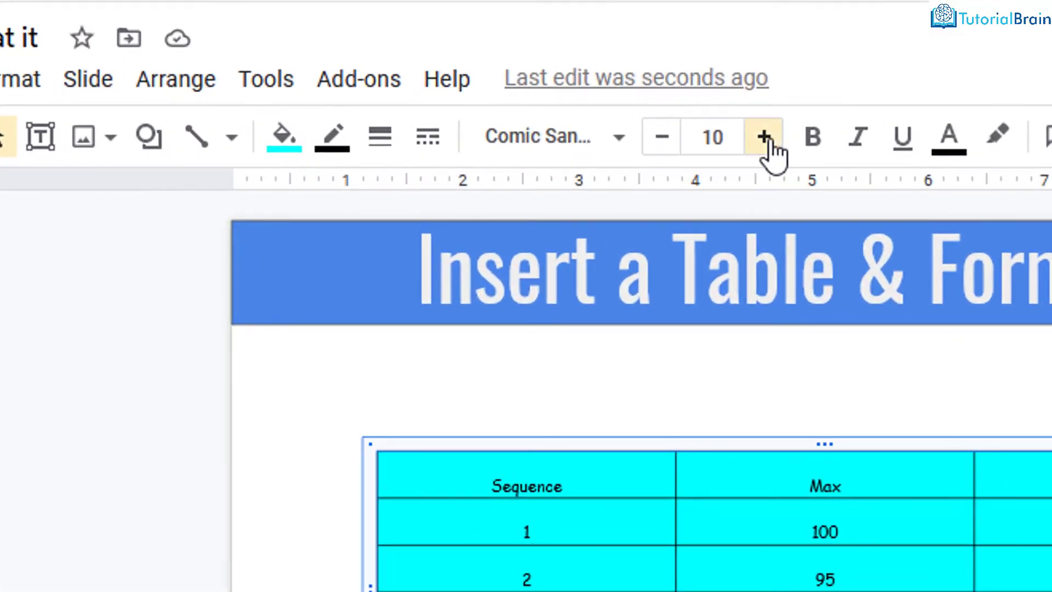
left_click(767, 142)
left_click(765, 137)
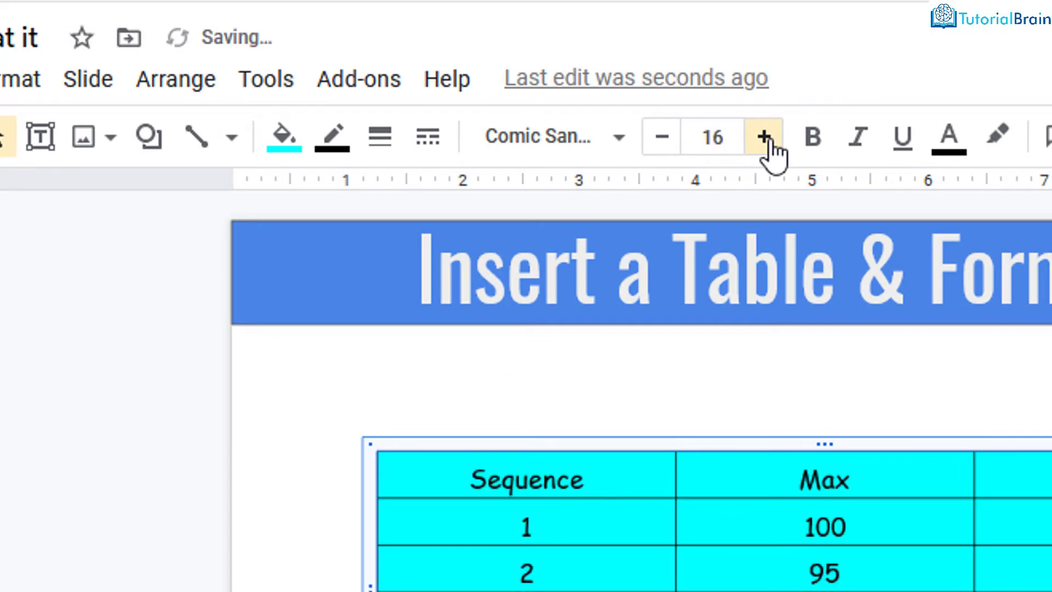
left_click(765, 137)
left_click(765, 137)
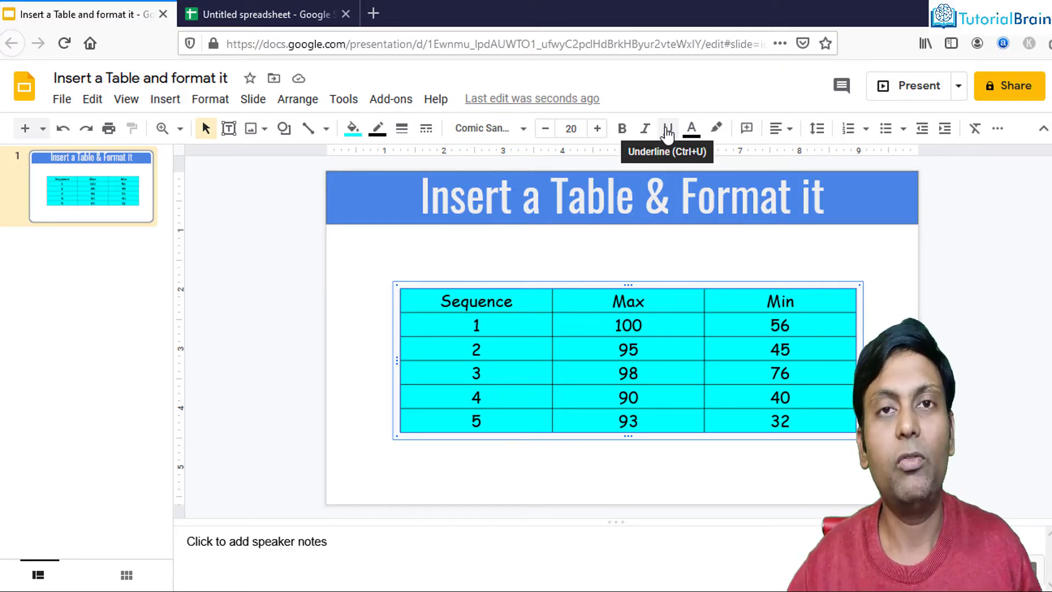
Step: Make the Sequence, Max, Min header row bold with white text
left_click(871, 298)
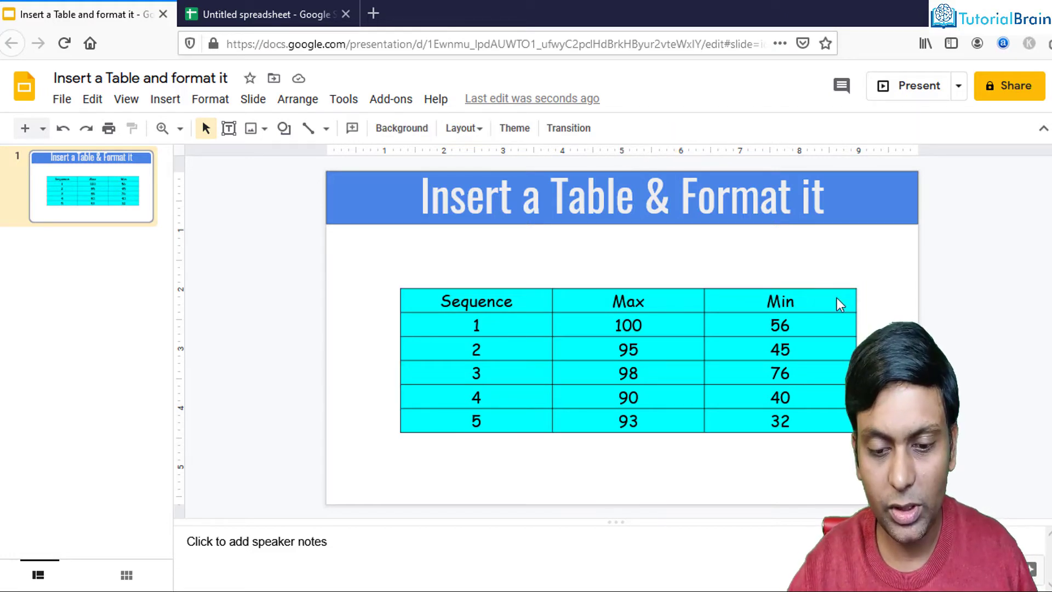
left_click_drag(820, 294, 672, 298)
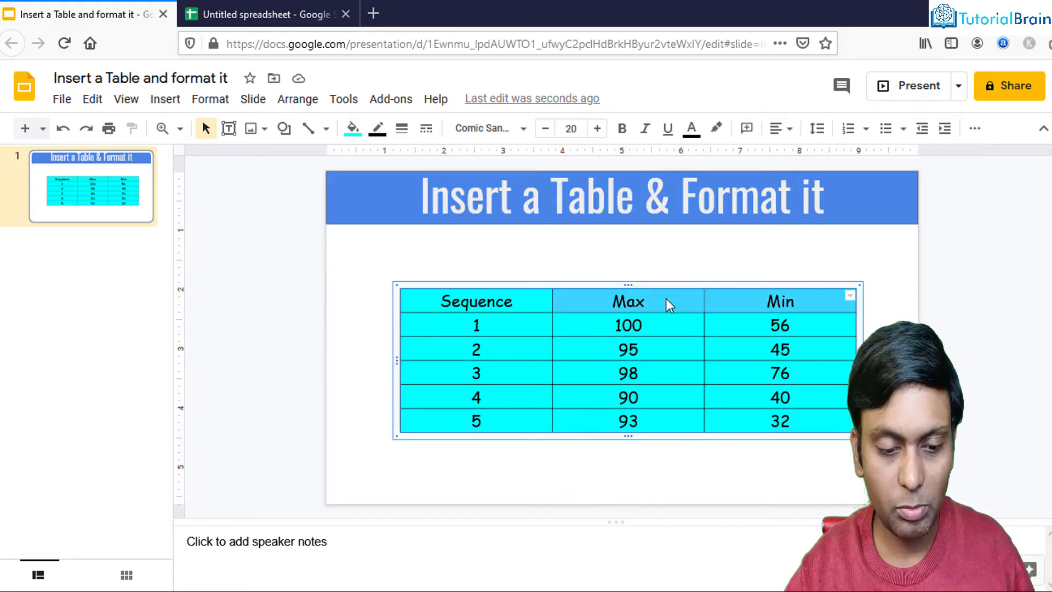
left_click(520, 301, "shift")
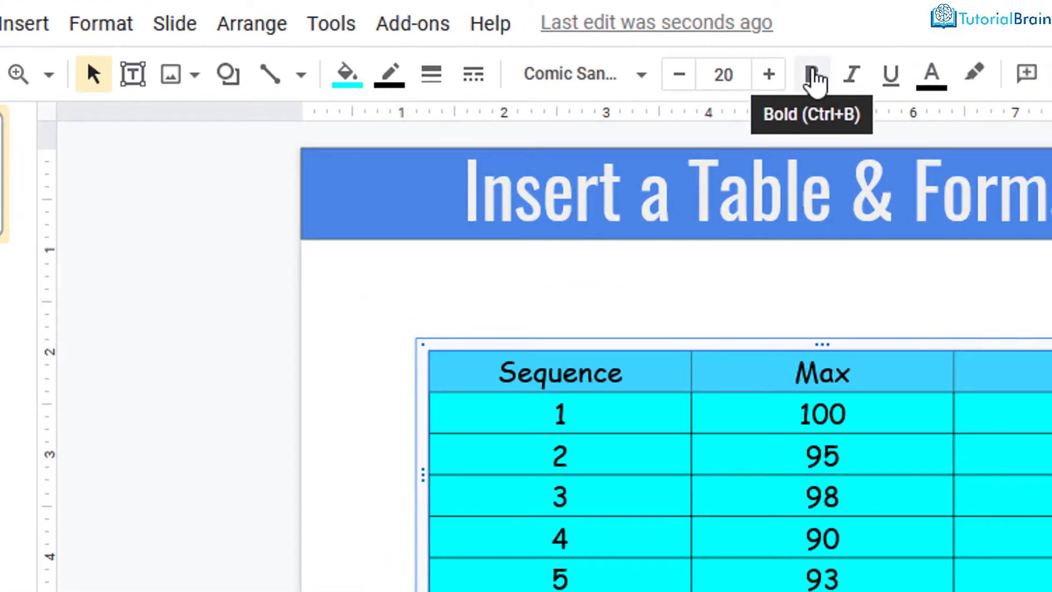
left_click(813, 75)
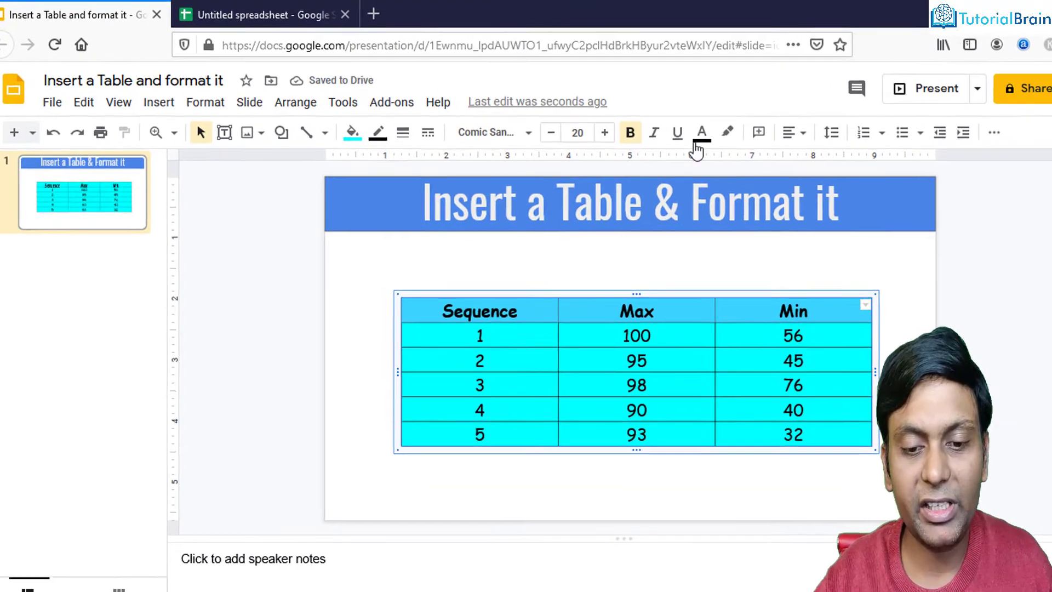
left_click(695, 145)
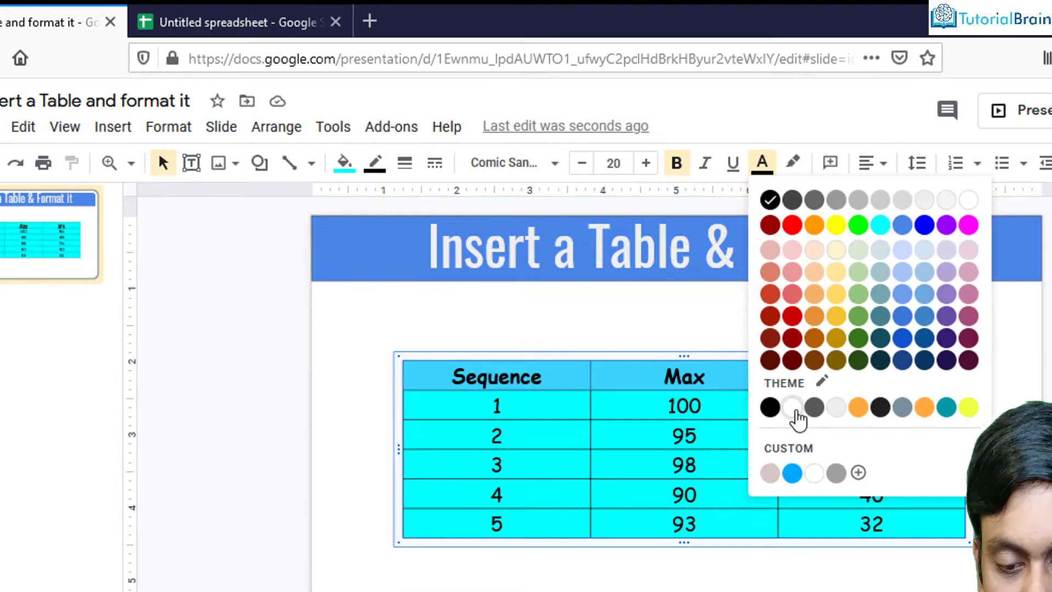
left_click(855, 456)
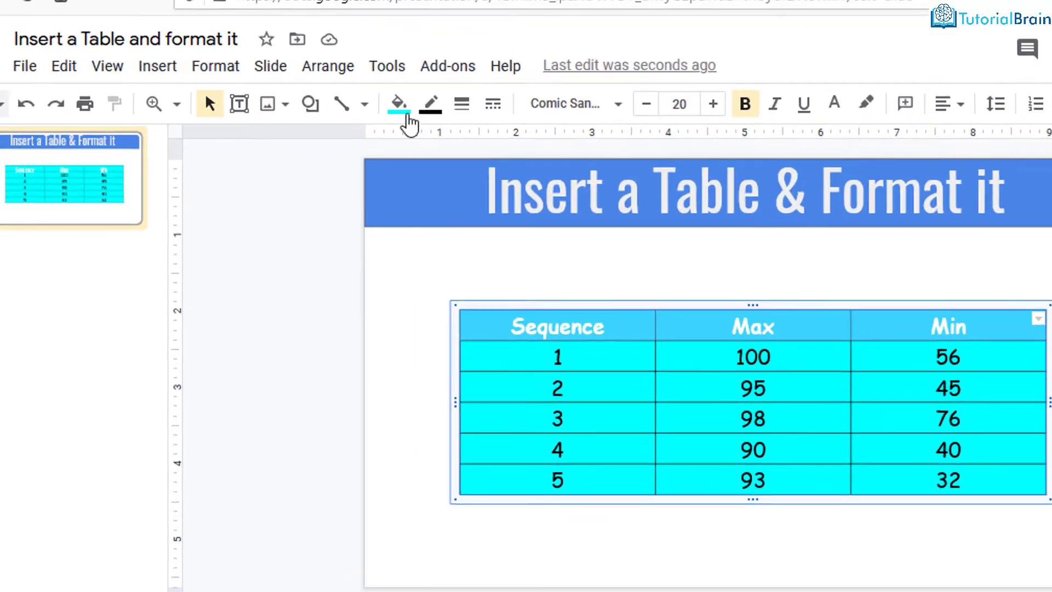
left_click(353, 128)
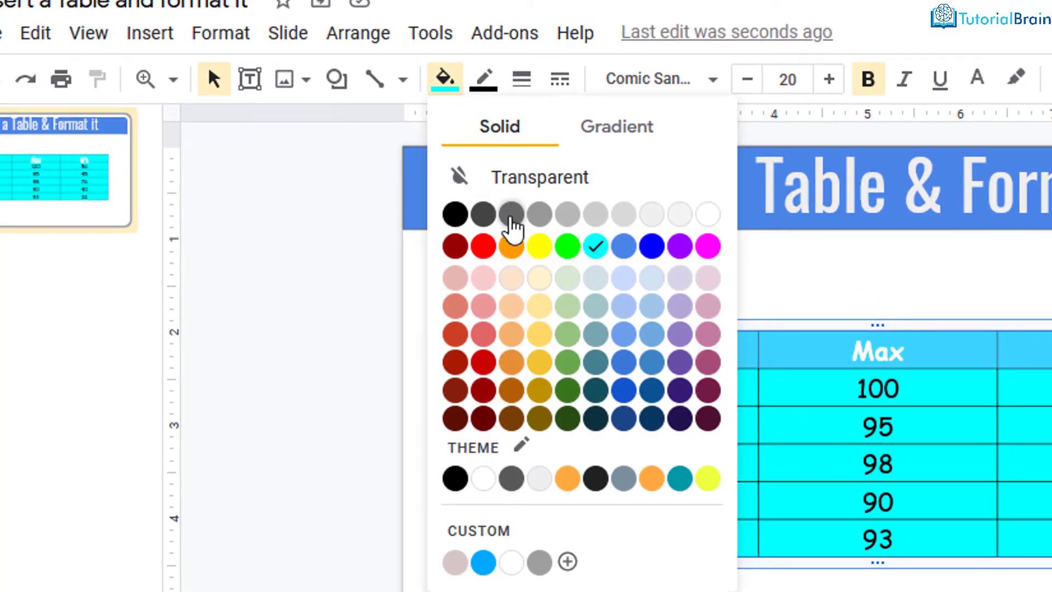
Step: Fill the header row with gray, then deselect the table
left_click(539, 214)
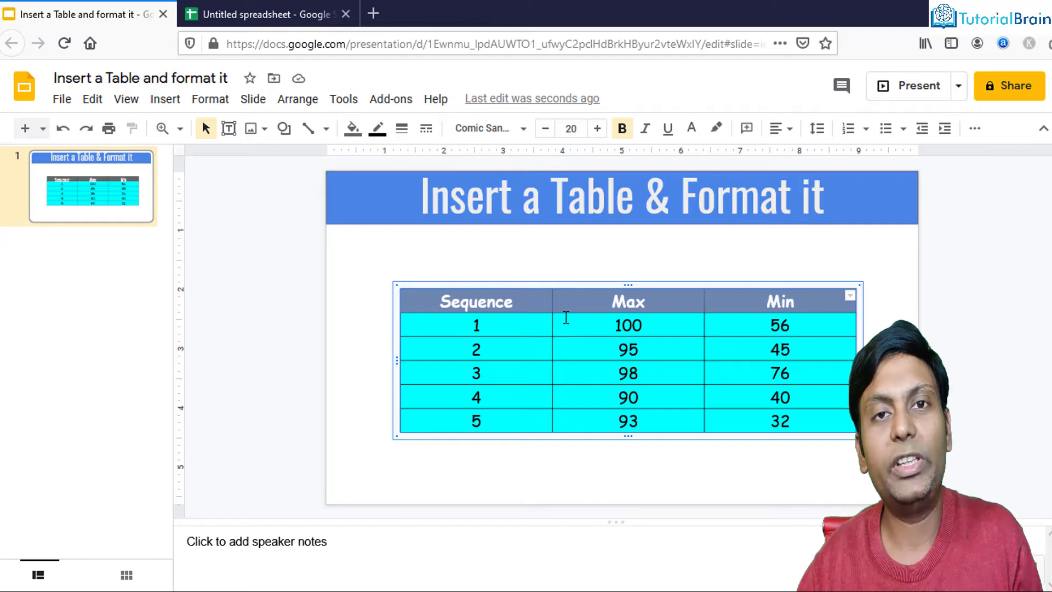
left_click(569, 248)
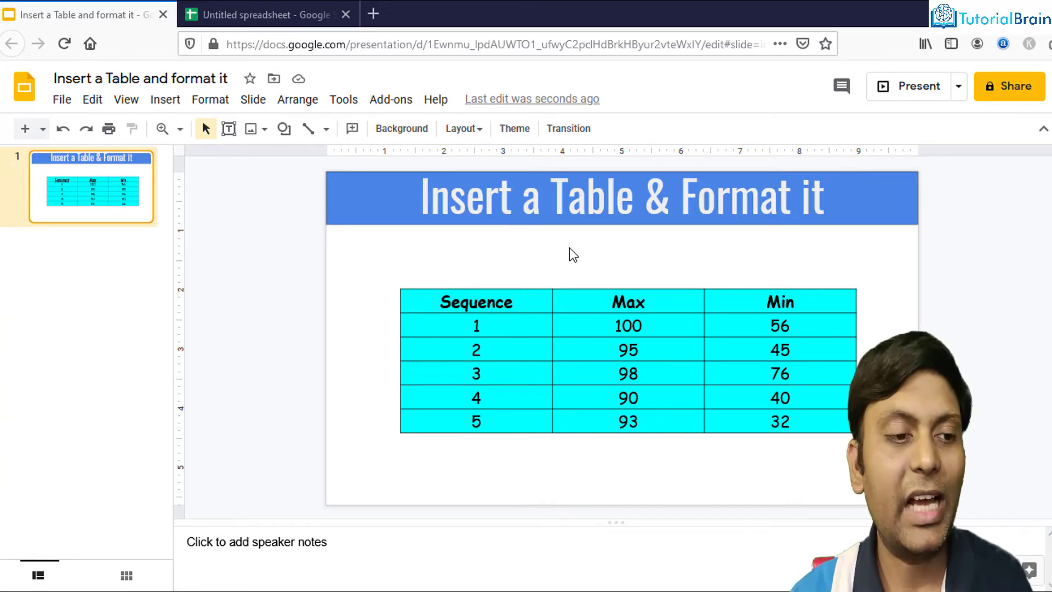
Step: Add a Blank layout slide 2 after the table slide and bring up the Insert table size grid
left_click(43, 129)
left_click(204, 435)
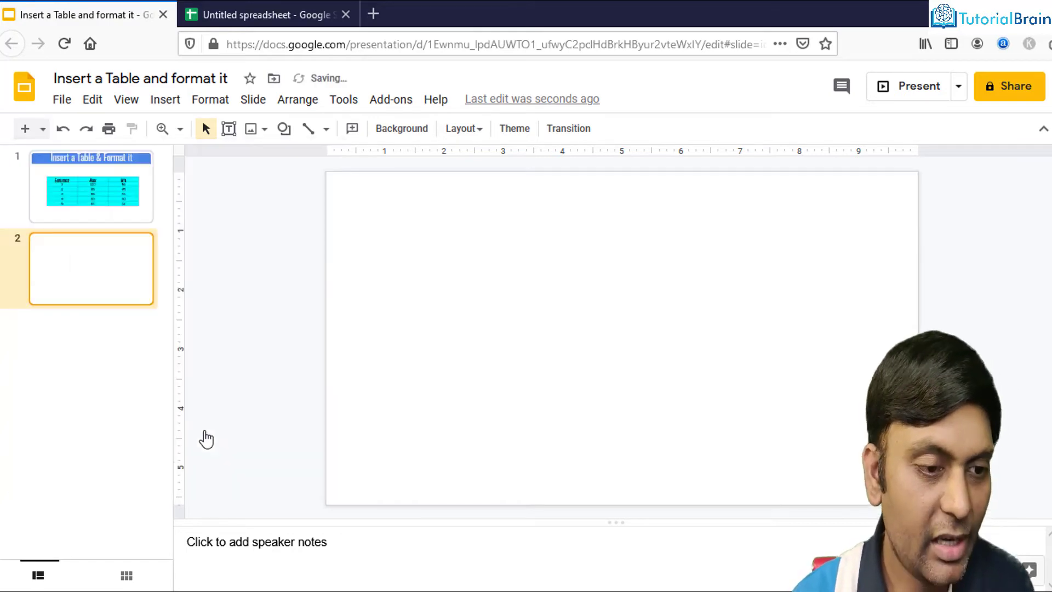
left_click(163, 101)
mouse_move(204, 264)
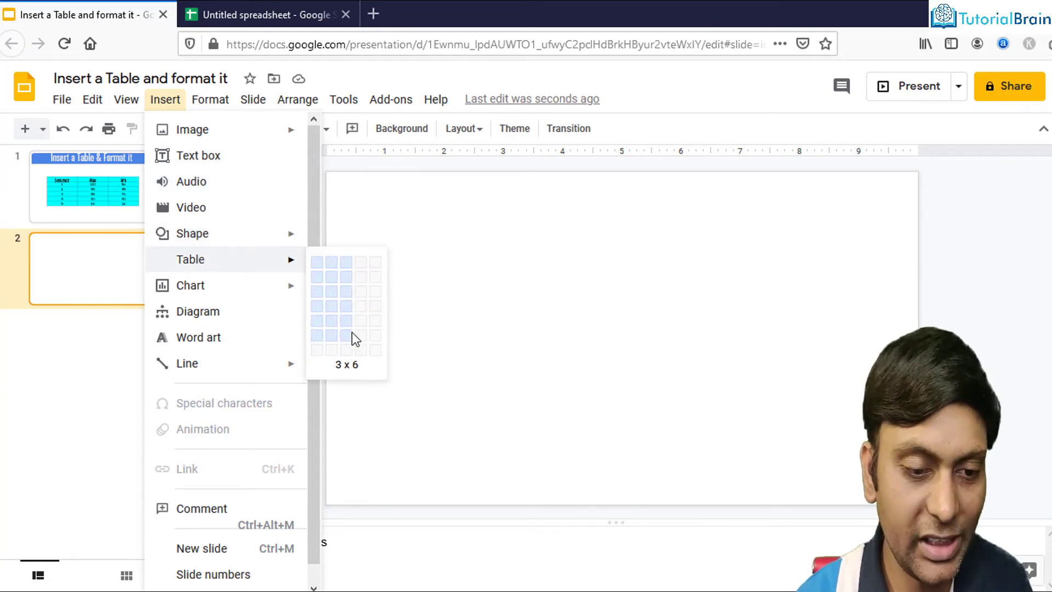
Step: Insert a 3x6 table on slide 2 and paste the Sequence, Max and Min data from Sheets range B4:D9
left_click(351, 337)
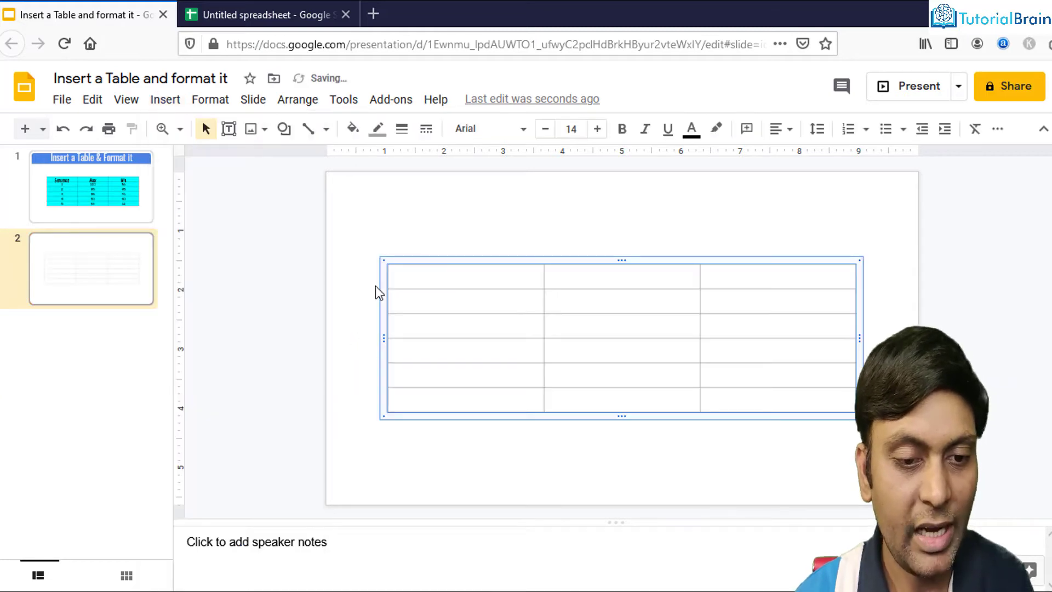
left_click(282, 13)
left_click_drag(183, 248, 311, 332)
key("ctrl+c")
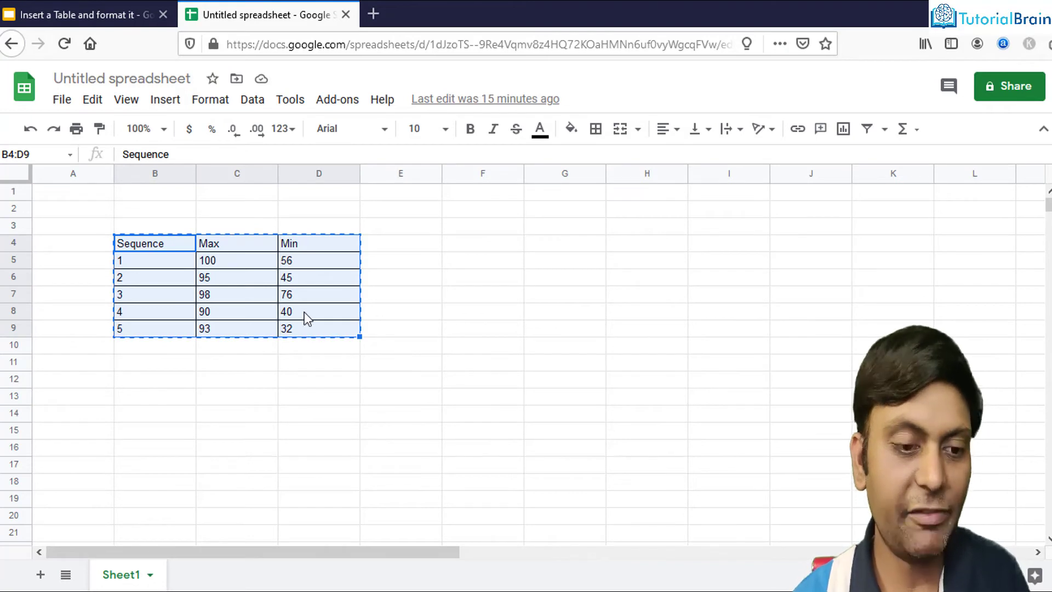
left_click(113, 14)
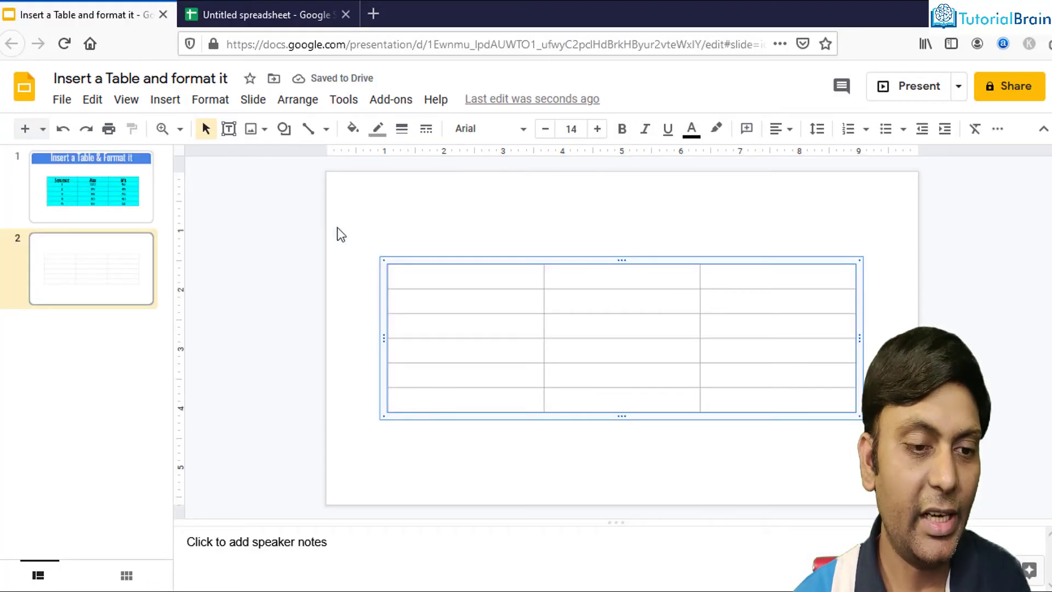
left_click(402, 276)
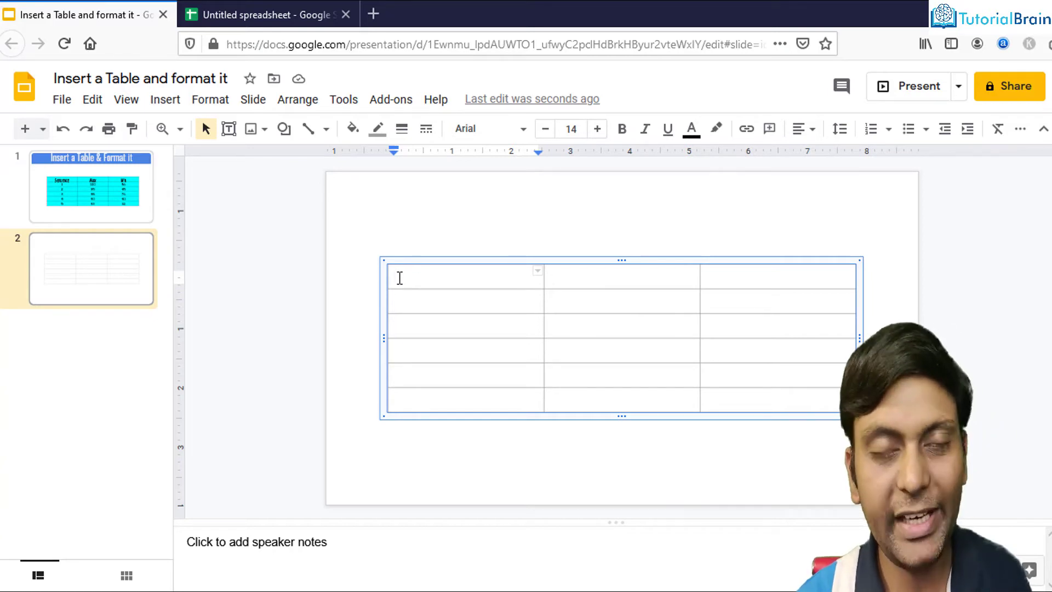
key("ctrl+v")
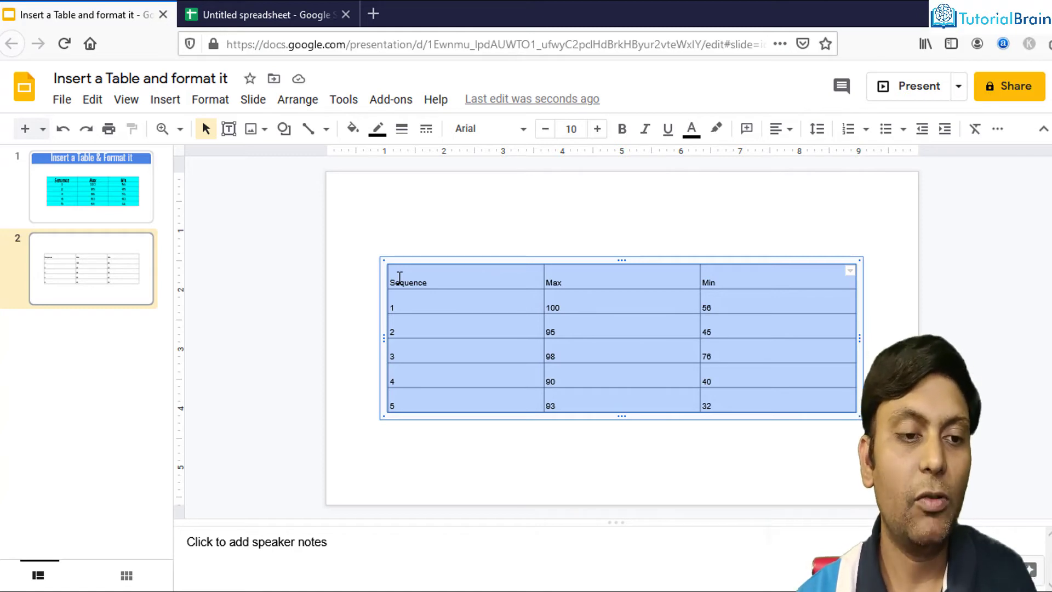
Step: Add a blank slide 3 and paste the copied spreadsheet table onto it
left_click(122, 334)
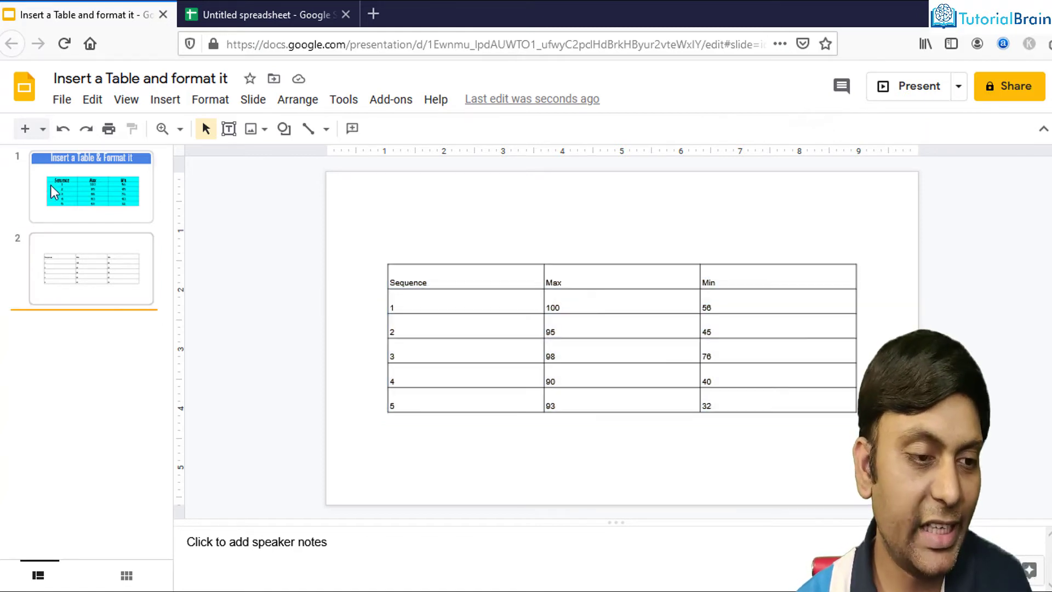
left_click(26, 129)
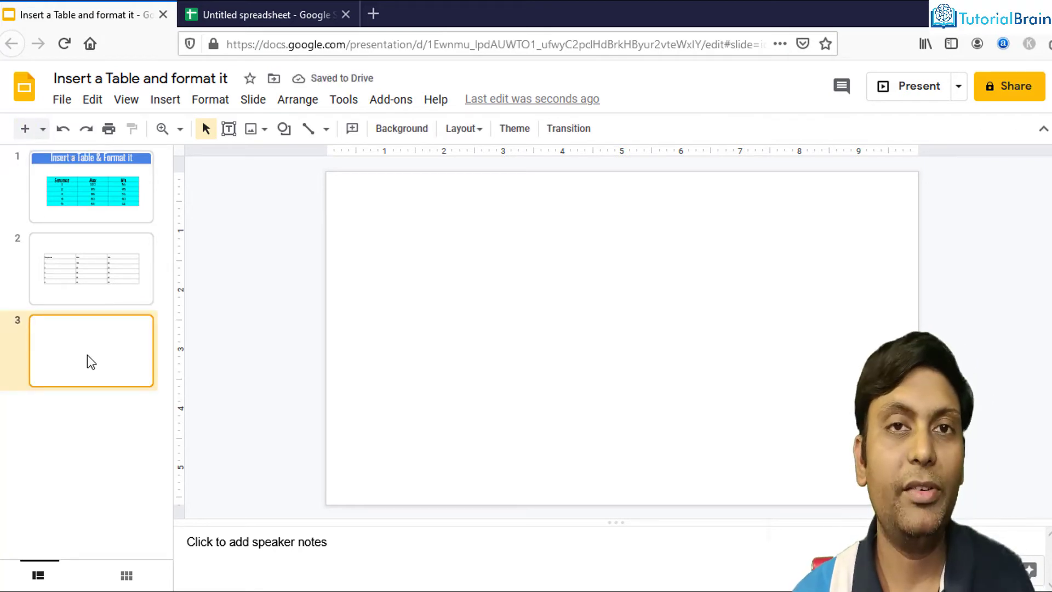
left_click(222, 14)
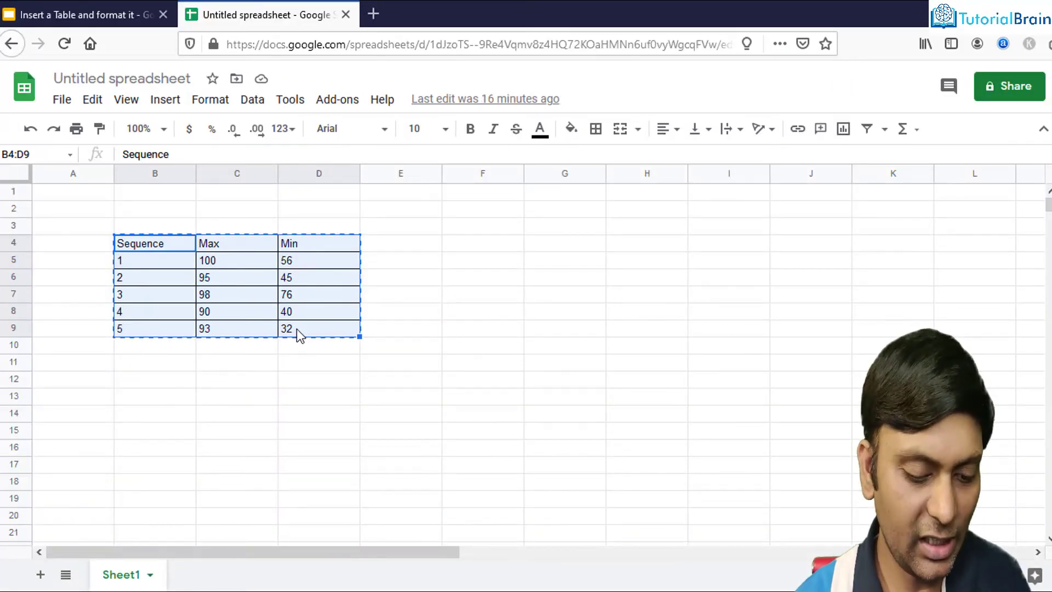
left_click(107, 15)
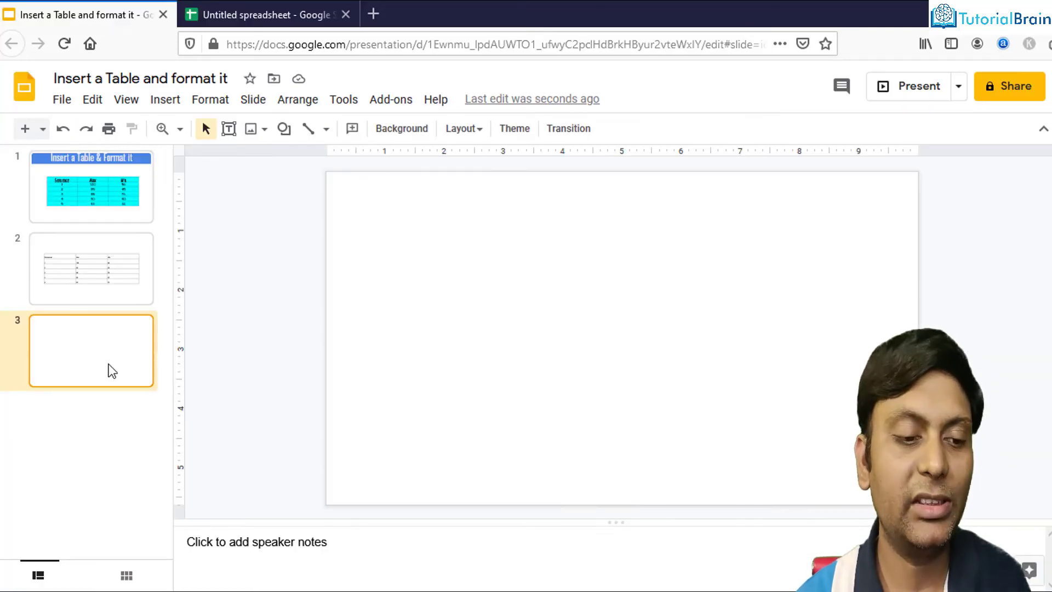
key("ctrl+v")
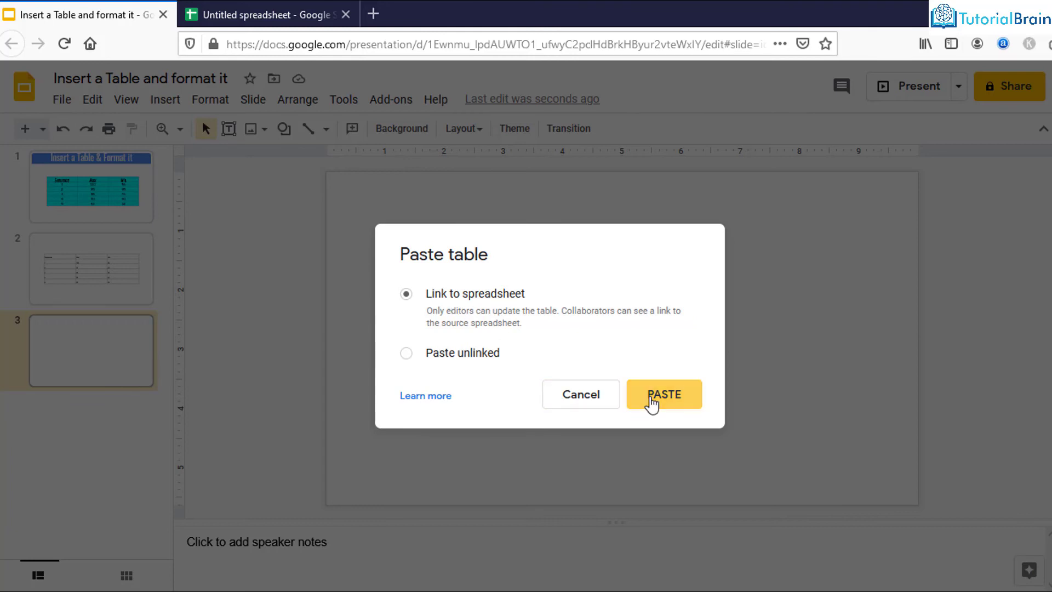
Step: Paste the table linked to the spreadsheet, enlarge it to about double size and move it toward the centre
left_click(651, 406)
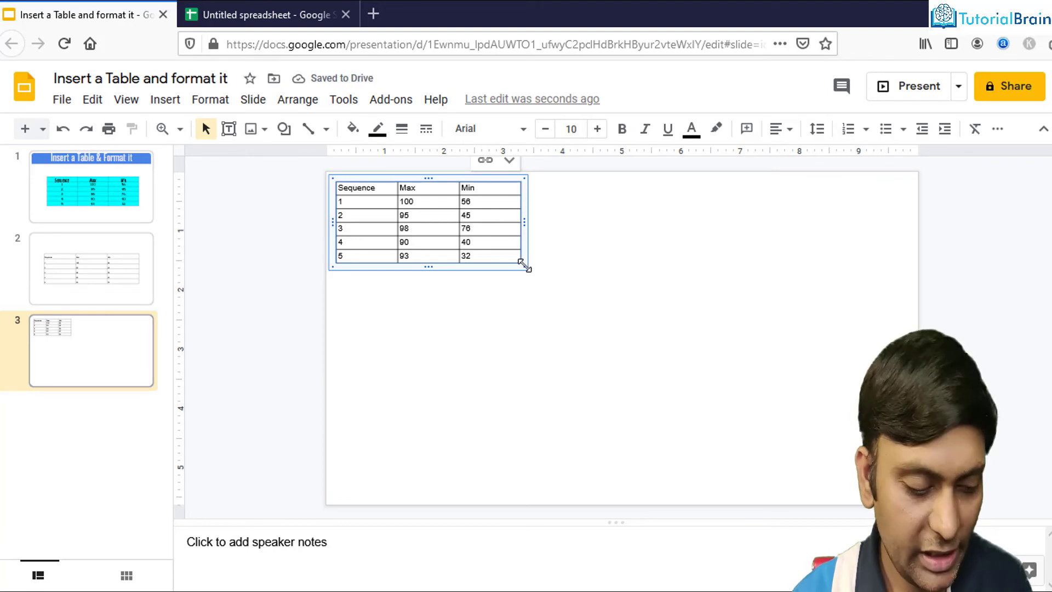
left_click_drag(523, 266, 597, 361)
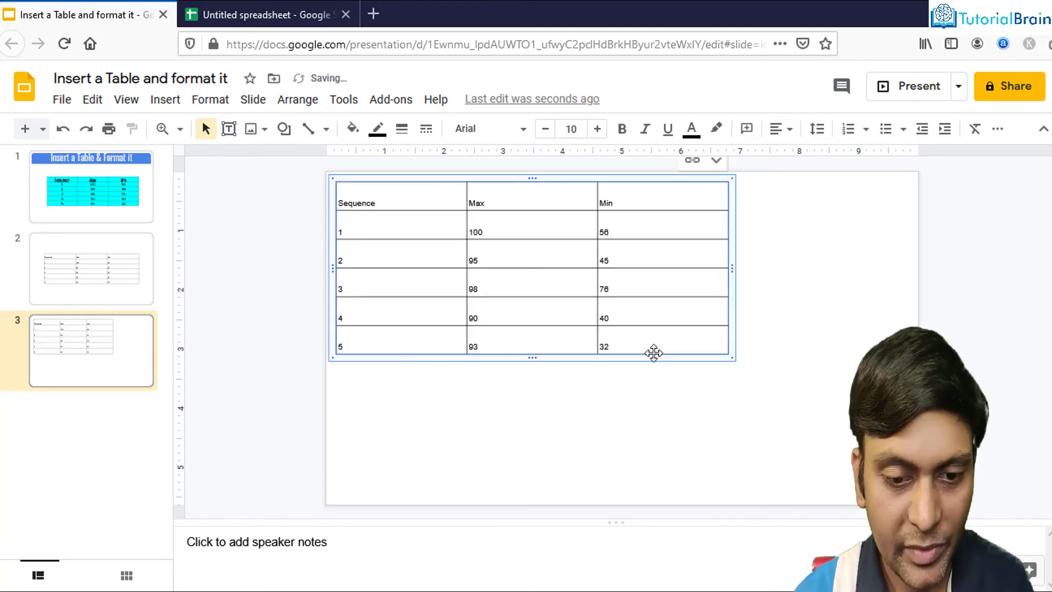
left_click_drag(713, 358, 738, 418)
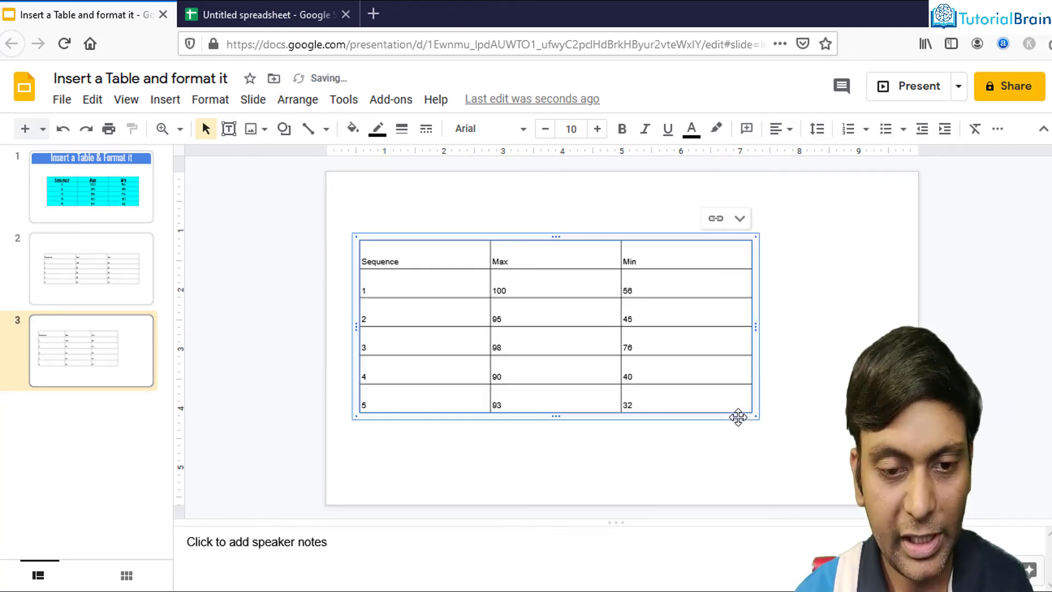
left_click(284, 22)
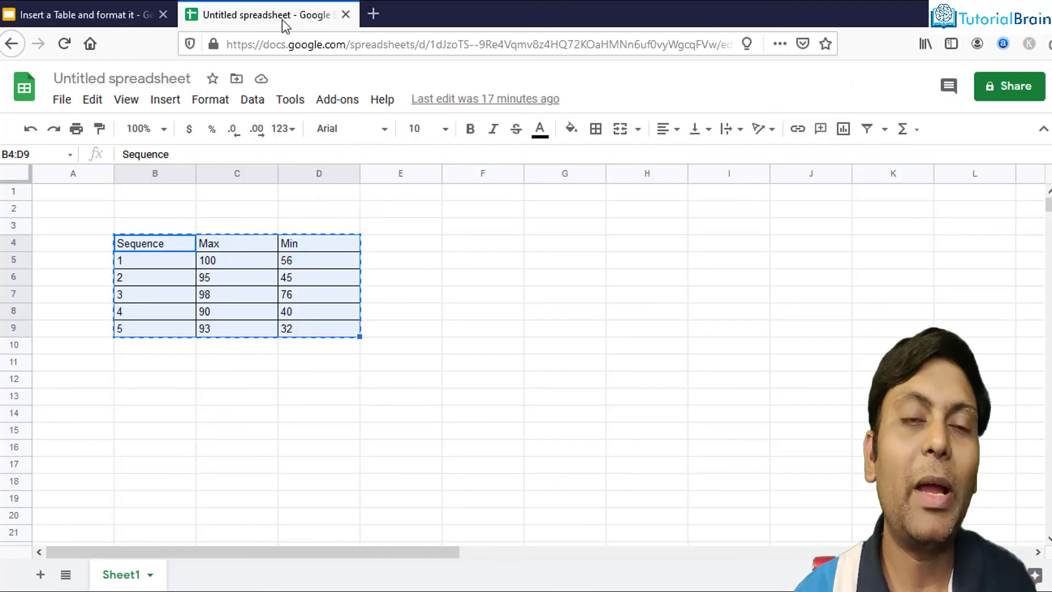
Step: Change sequence 4's Min in D8 from 40 to 80 and update the linked table on slide 3
left_click(305, 312)
type("80")
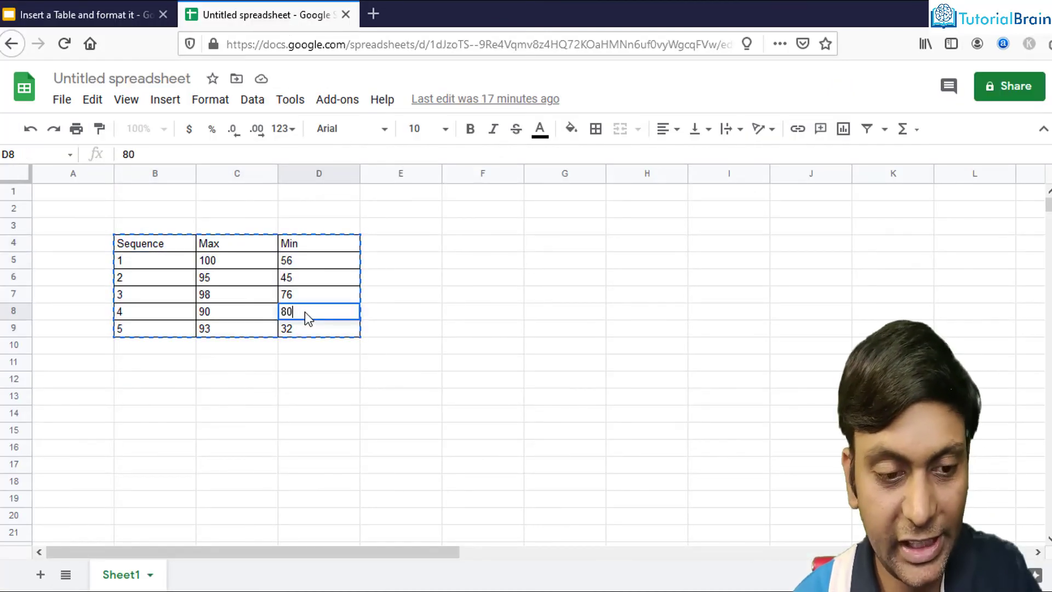
left_click(418, 344)
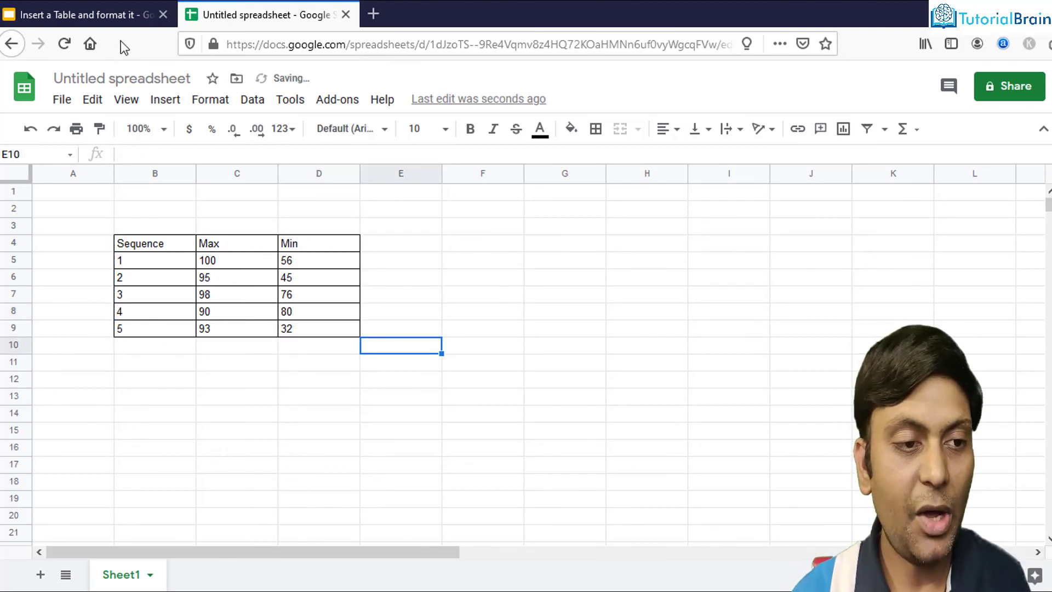
left_click(104, 14)
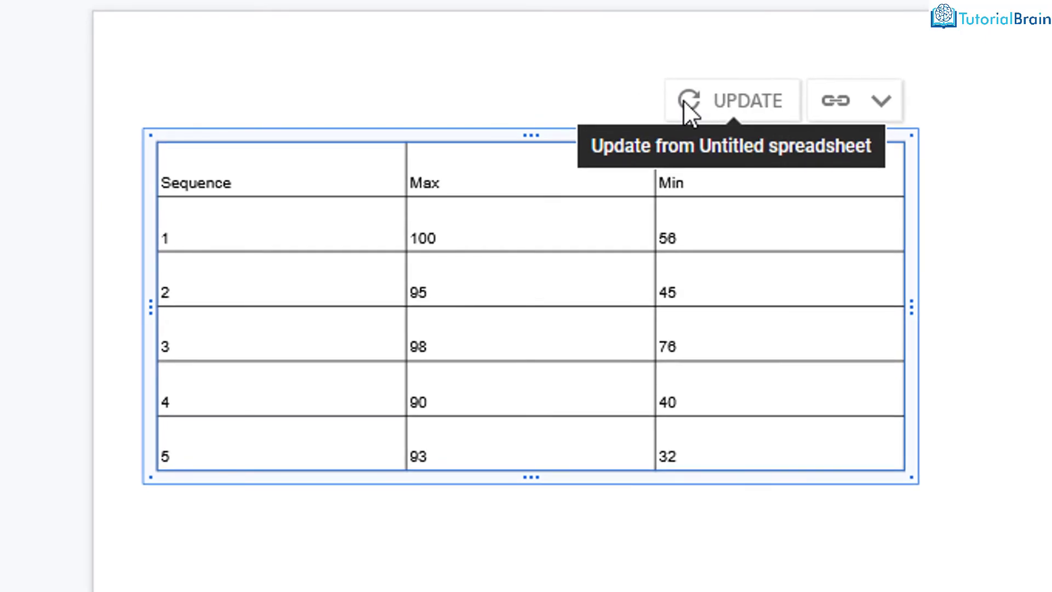
left_click(683, 101)
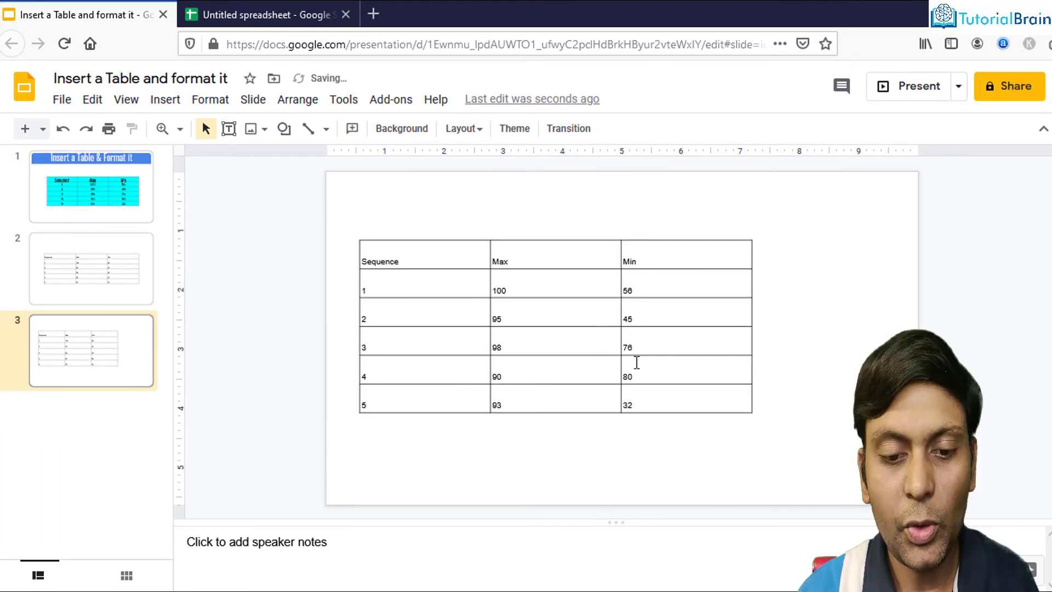
left_click(636, 374)
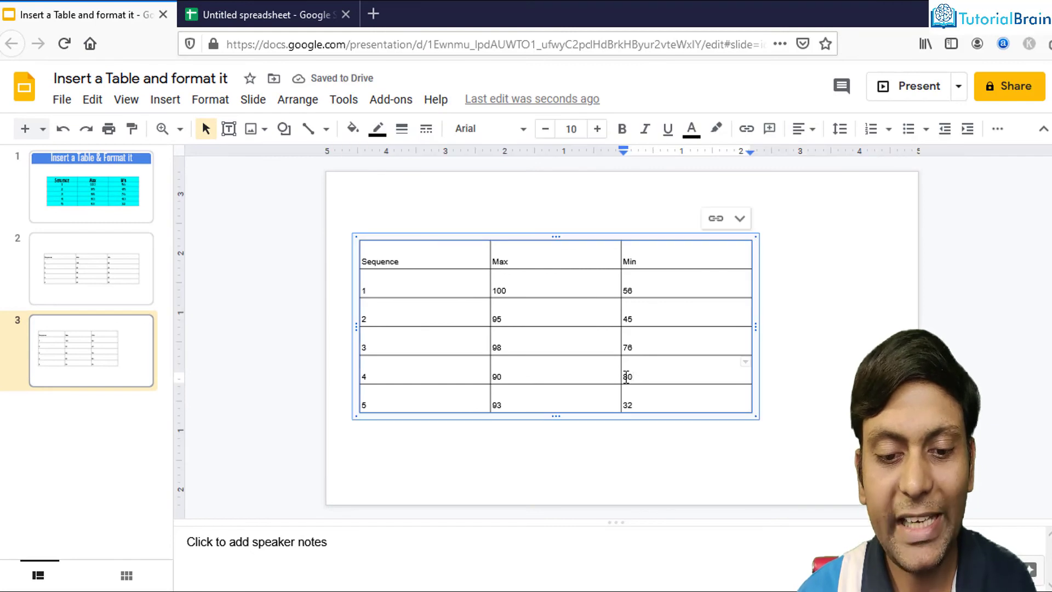
Step: Change sequence 3's Min in D7 from 76 to 89 and refresh the linked table on slide 3
left_click(289, 17)
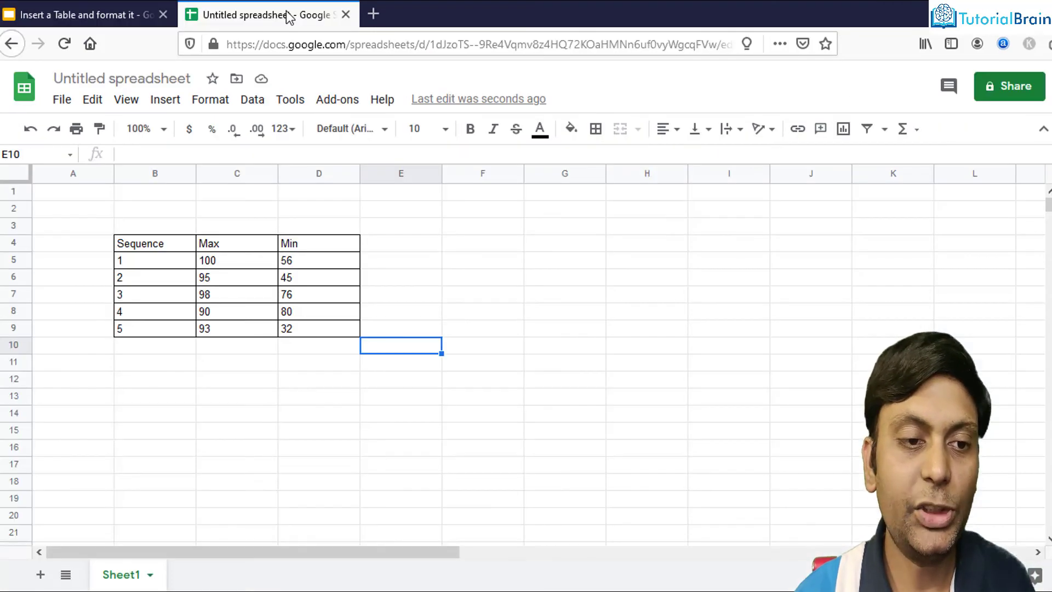
left_click(318, 294)
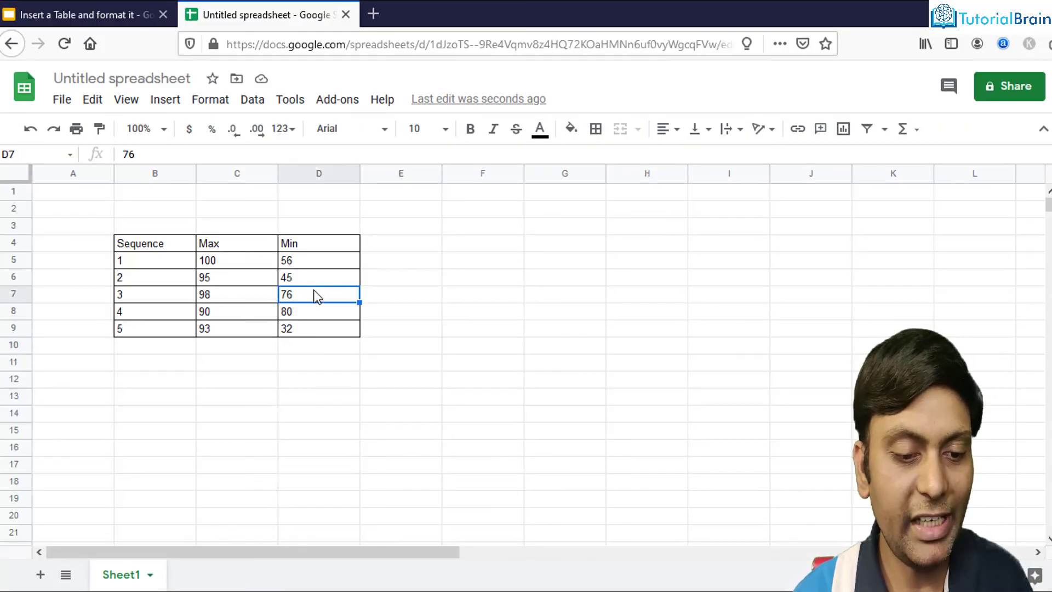
type("89")
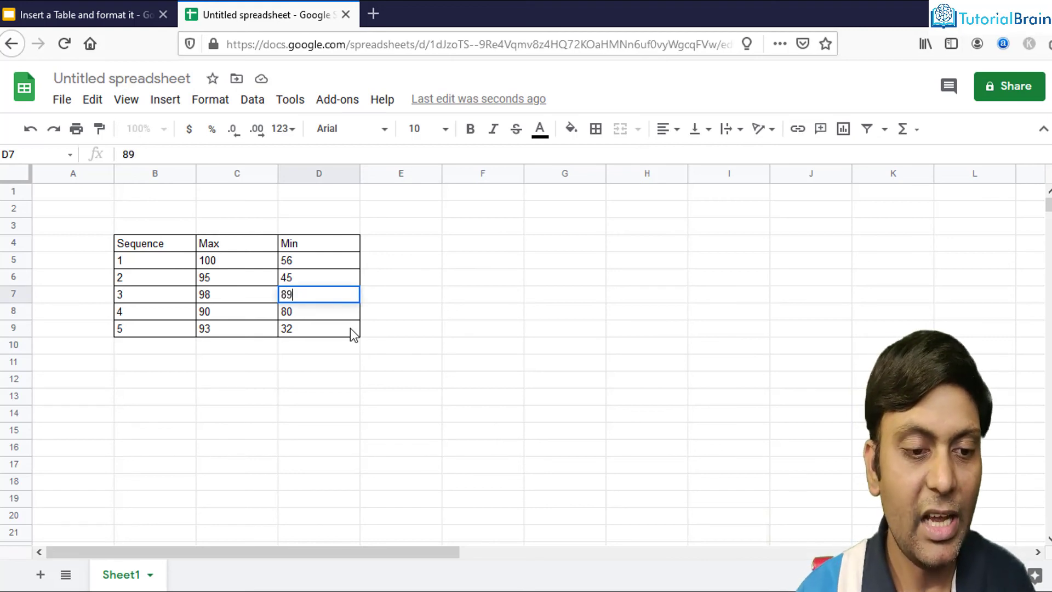
left_click(400, 331)
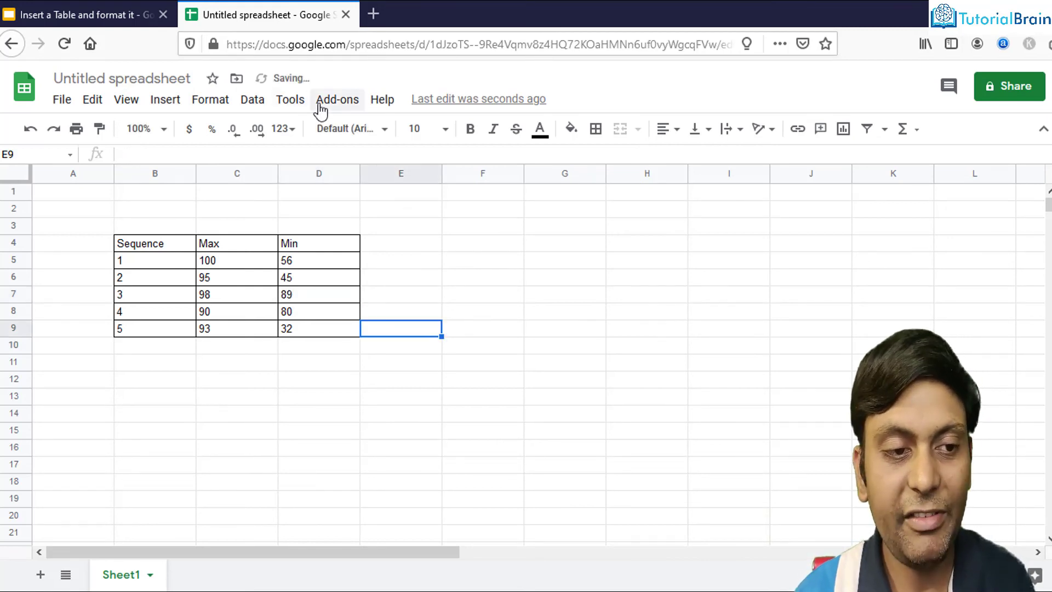
left_click(101, 15)
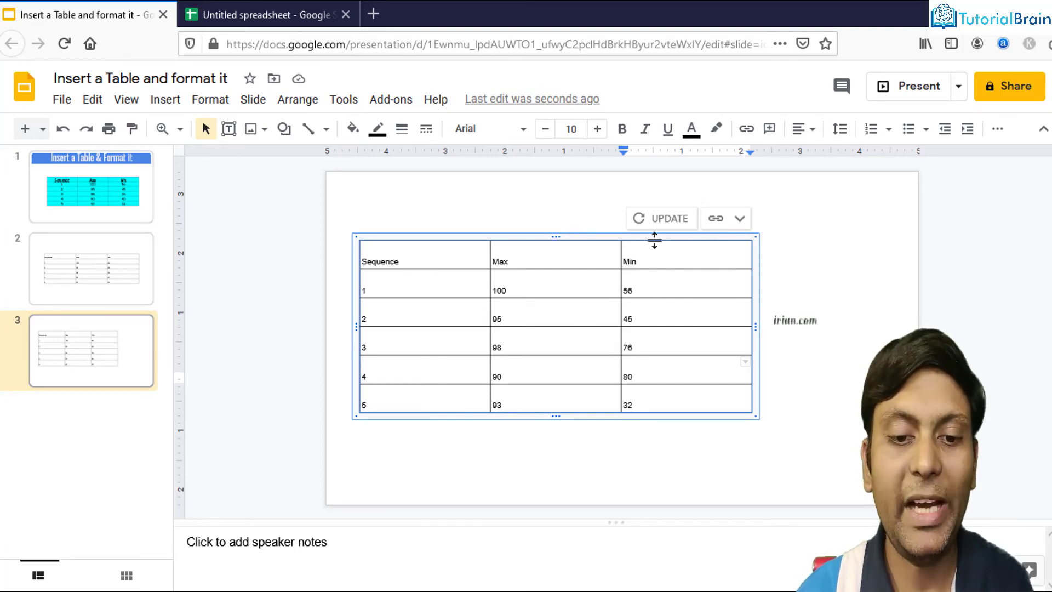
left_click(649, 218)
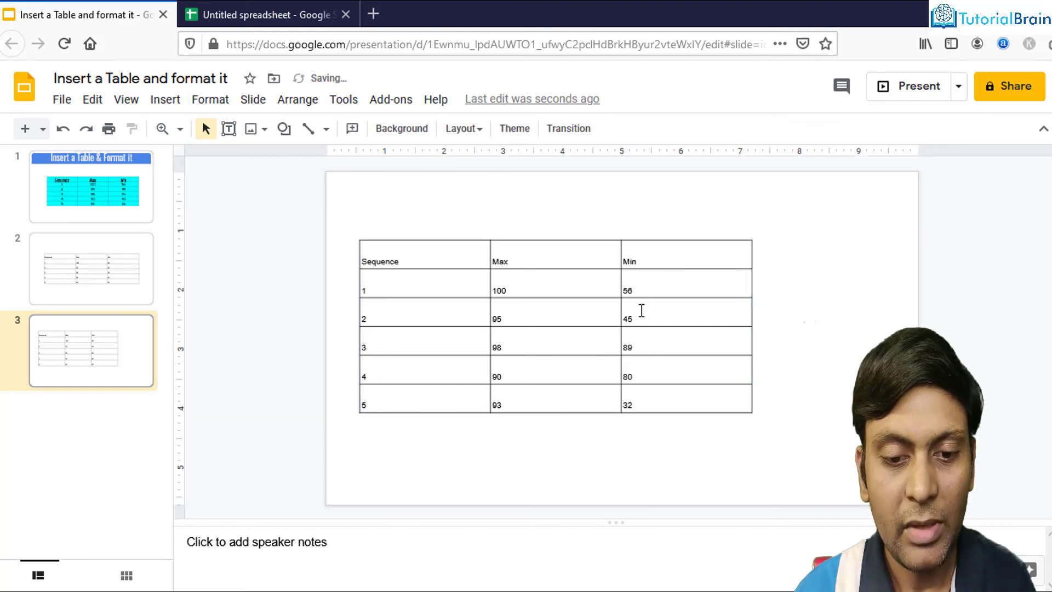
left_click(641, 342)
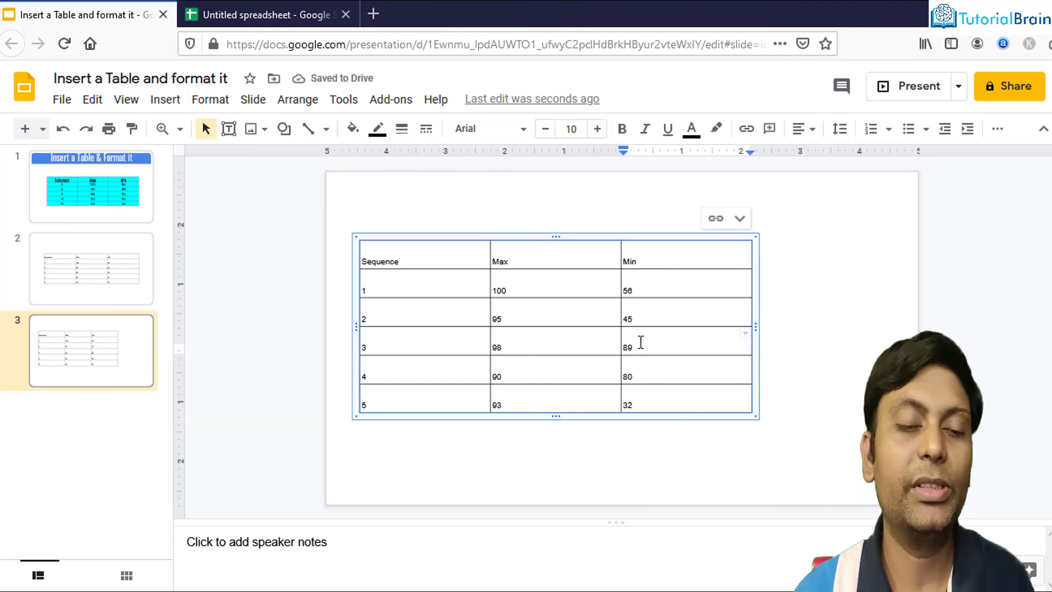